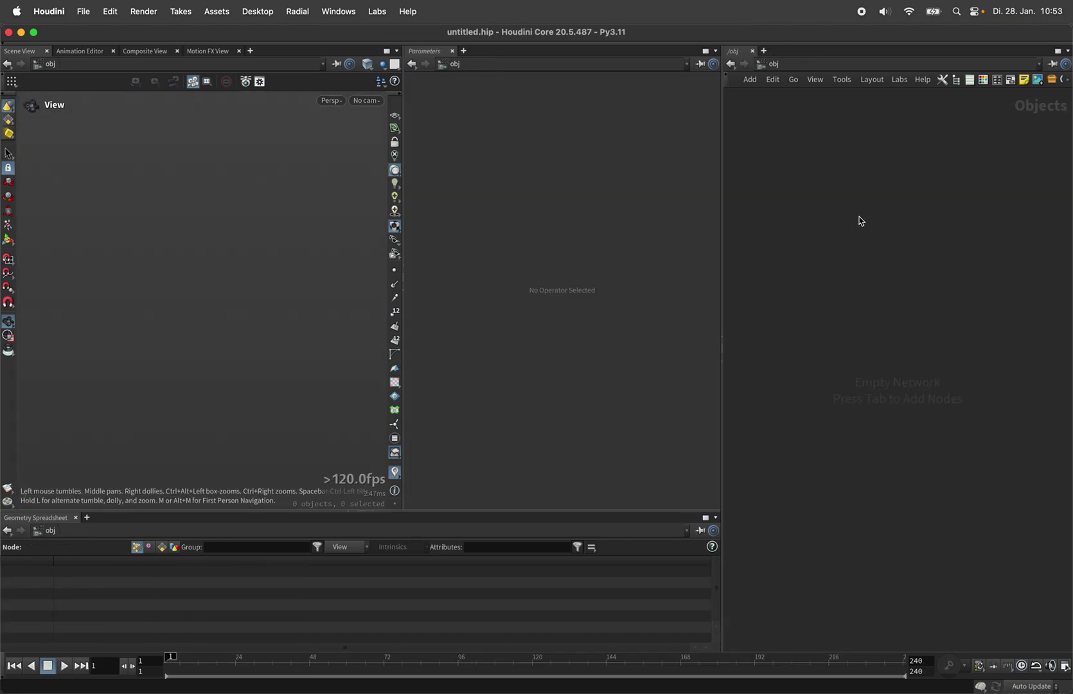
Step: Create a geo1 Geometry object and dive inside it
key(Tab)
text(geo)
key(Return)
click(859, 217)
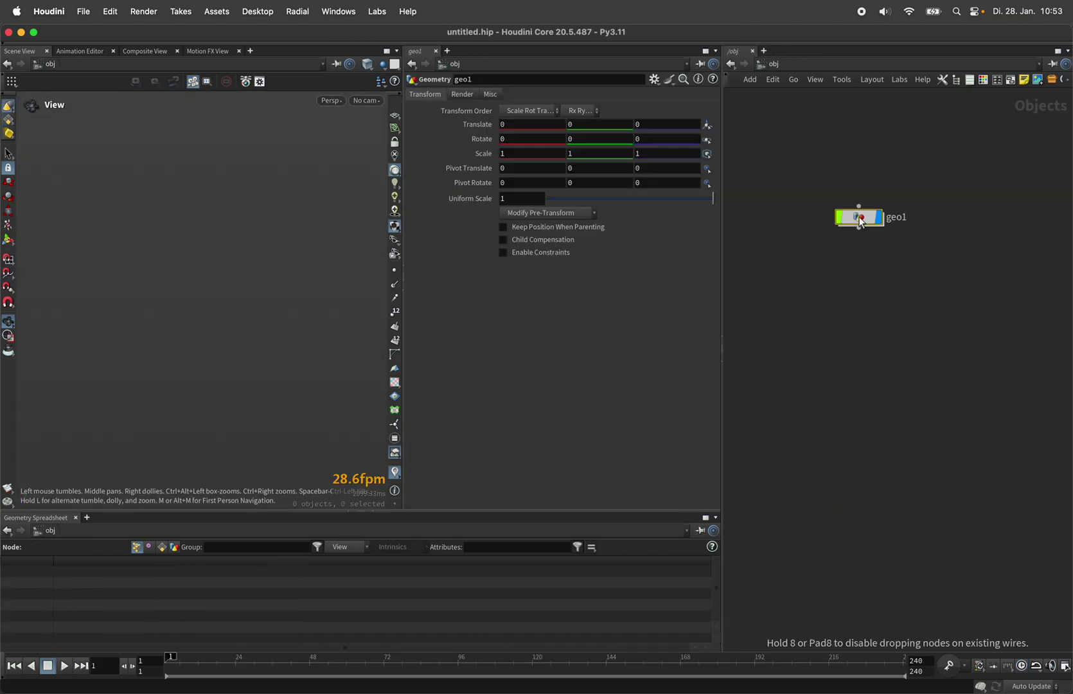
double_click(860, 216)
Step: Add a Line node inside geo1 and set its Length to 1.4
key(Tab)
text(lin)
key(Return)
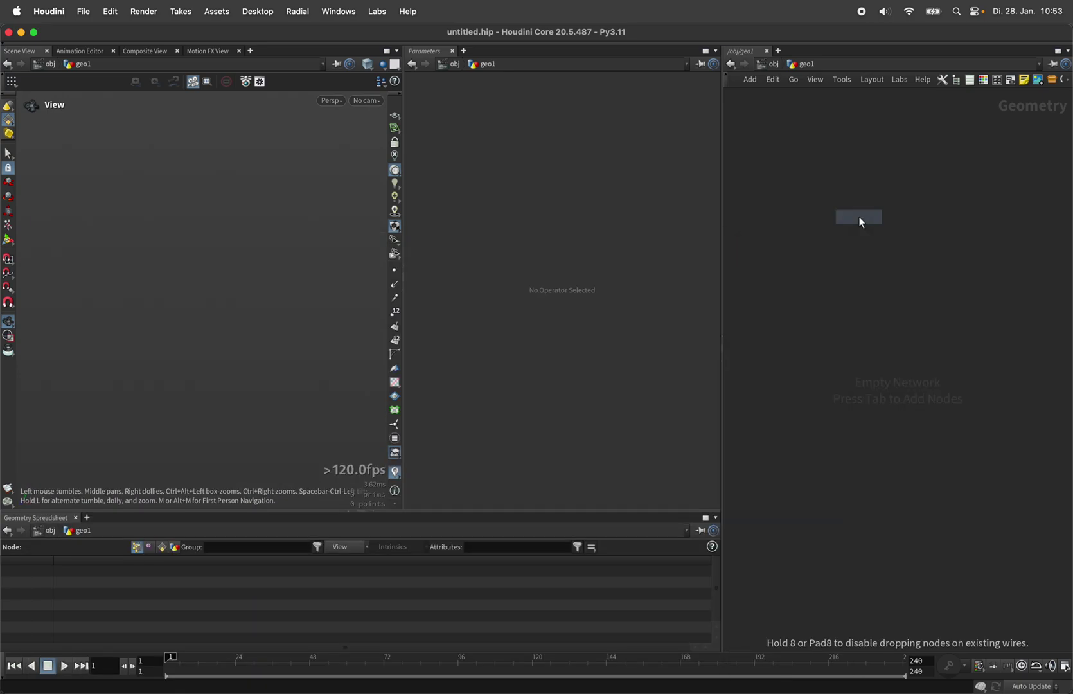
click(859, 217)
click(570, 133)
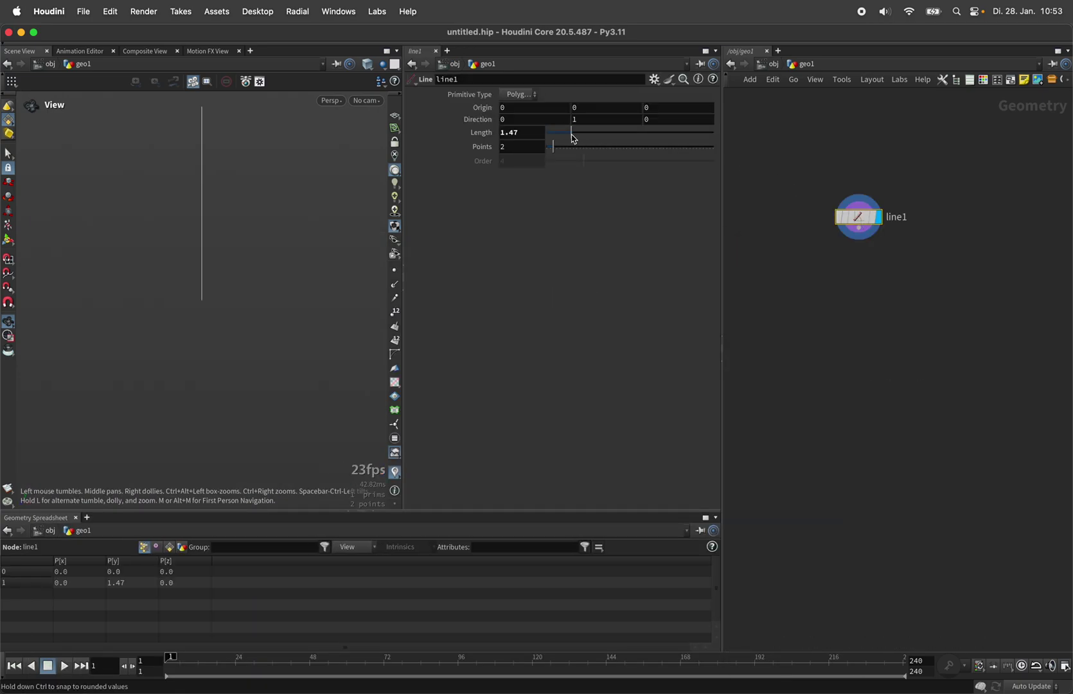
click(537, 134)
key(Return)
Step: Add a Resample node below line1 with segment Length 0.05
key(h)
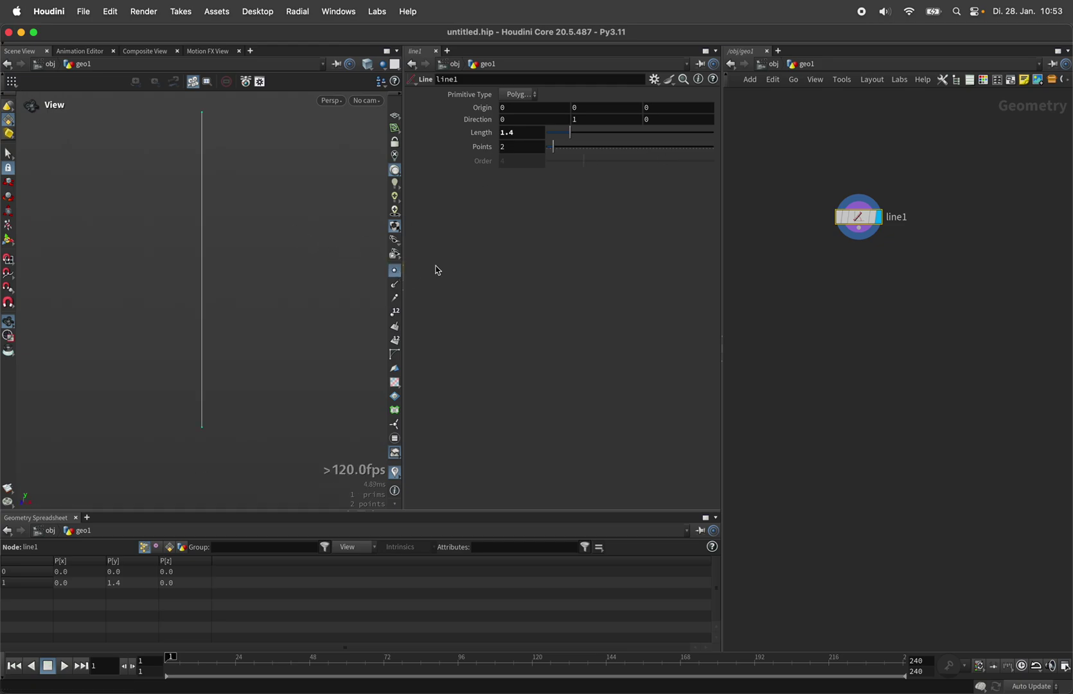
key(Tab)
text(resam)
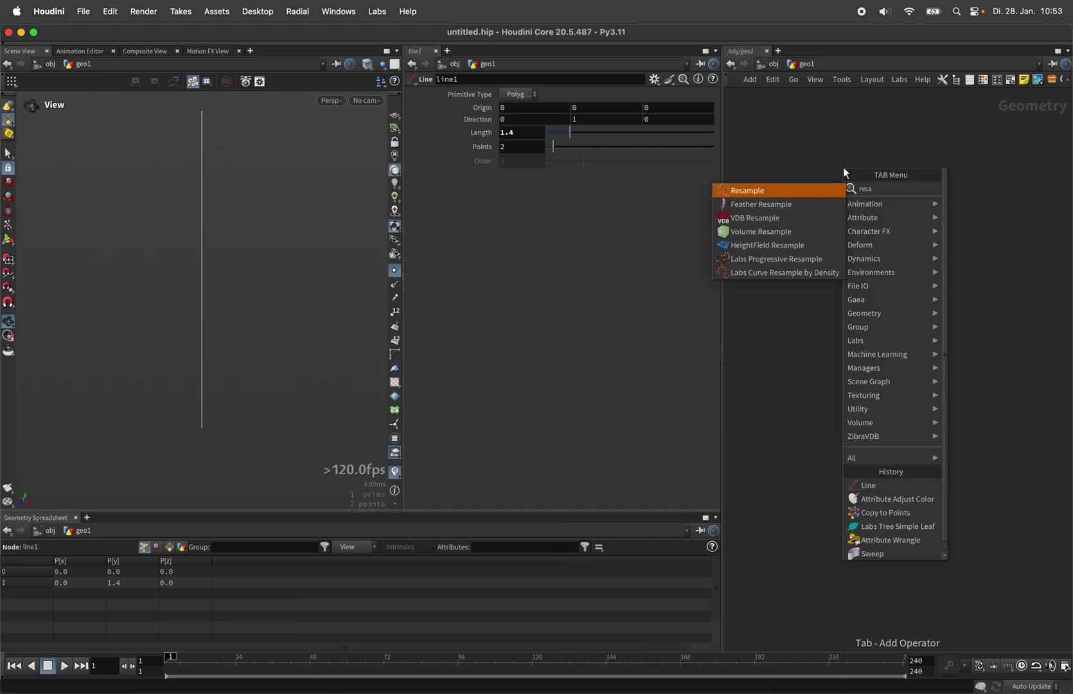
key(Return)
click(524, 192)
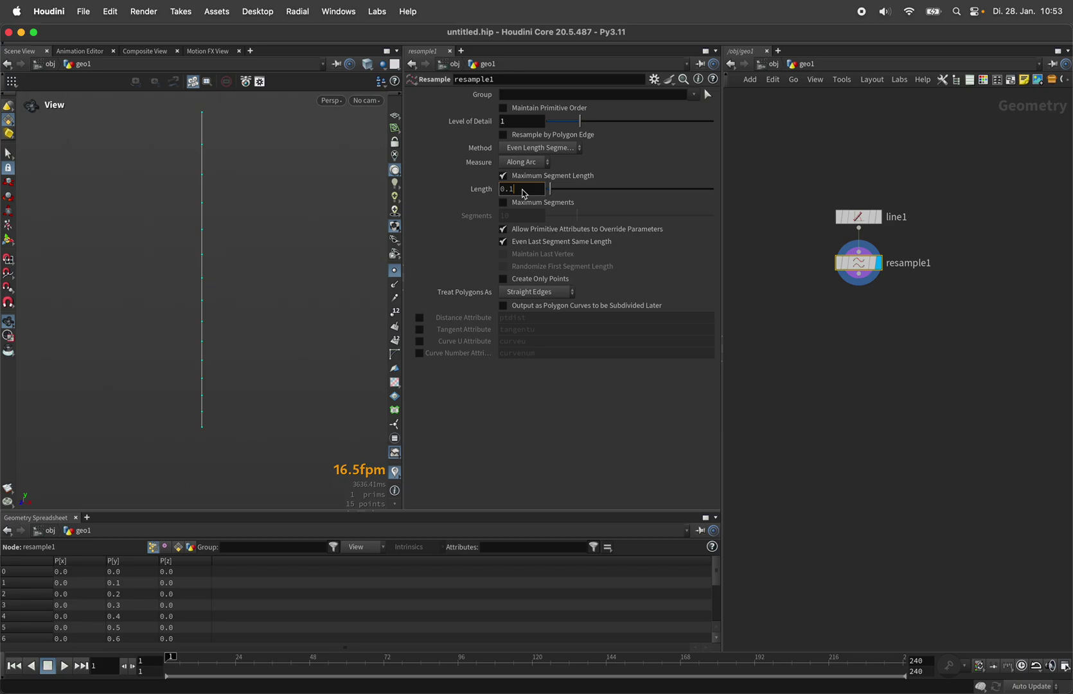
text(5)
key(Return)
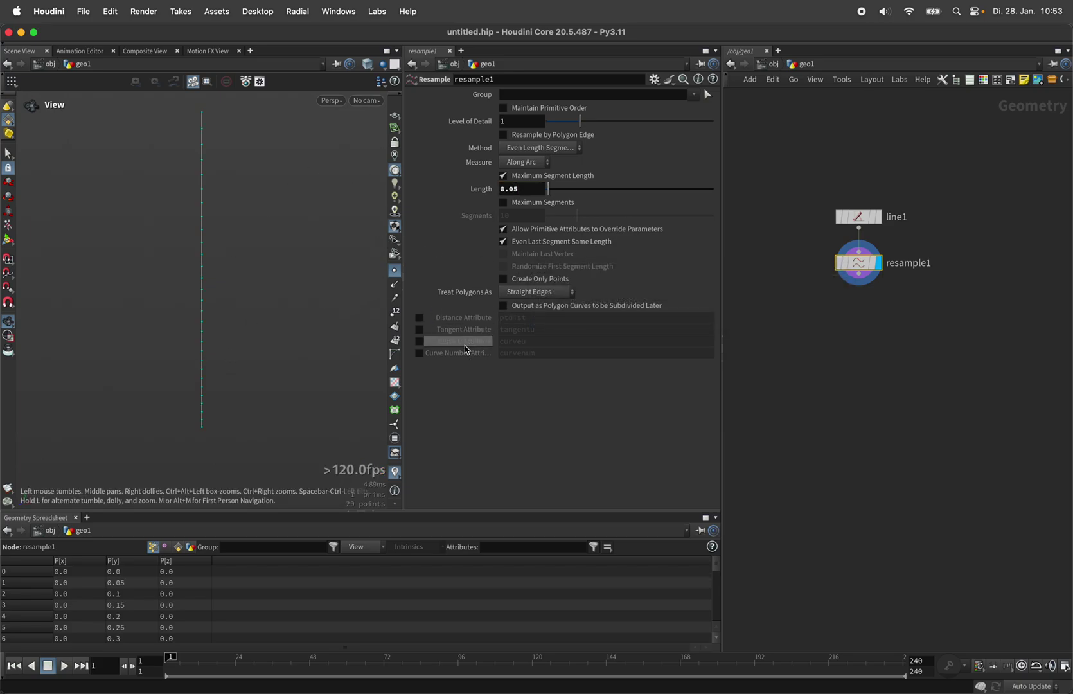
Step: Enable the Curve U attribute on resample1, keeping the name curveu
click(419, 342)
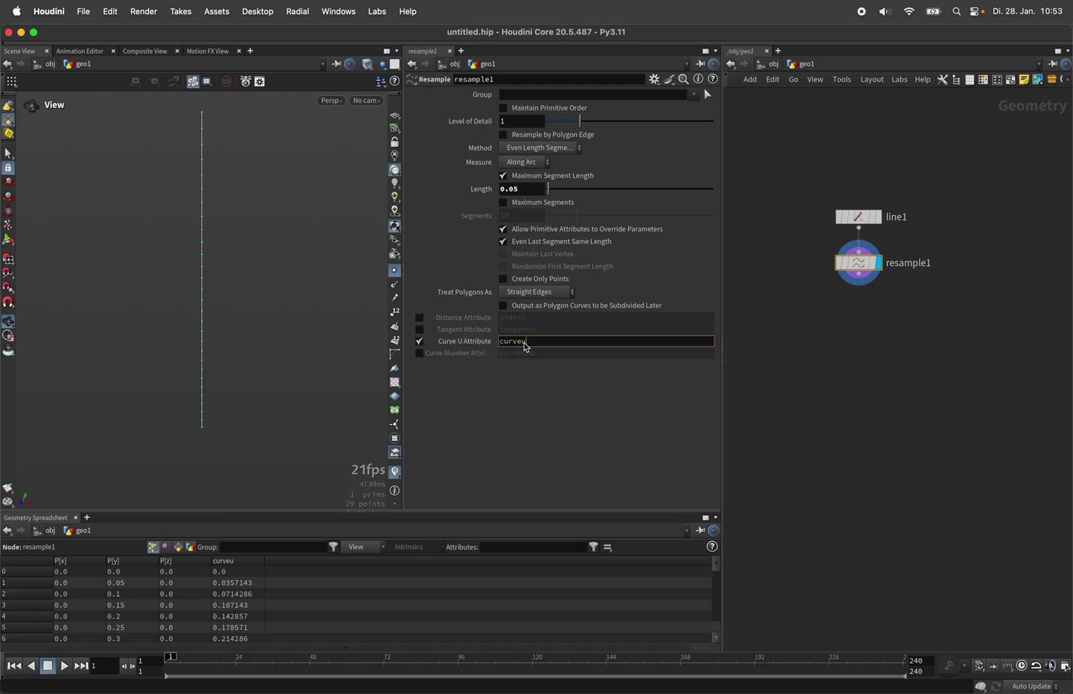
double_click(517, 341)
click(556, 419)
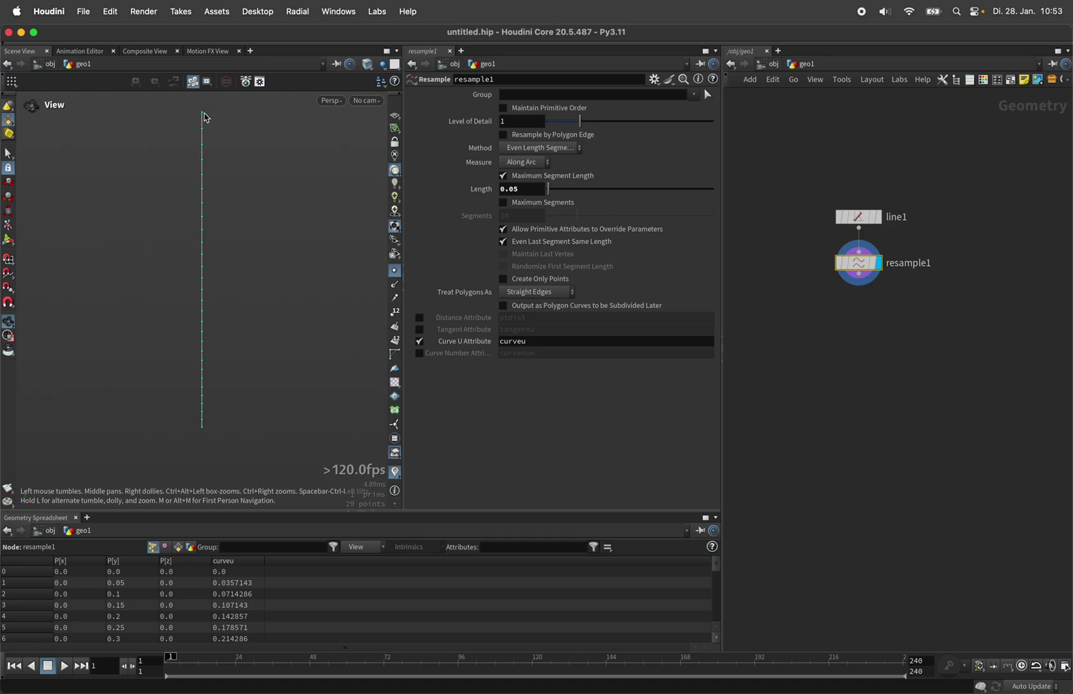
key(Tab)
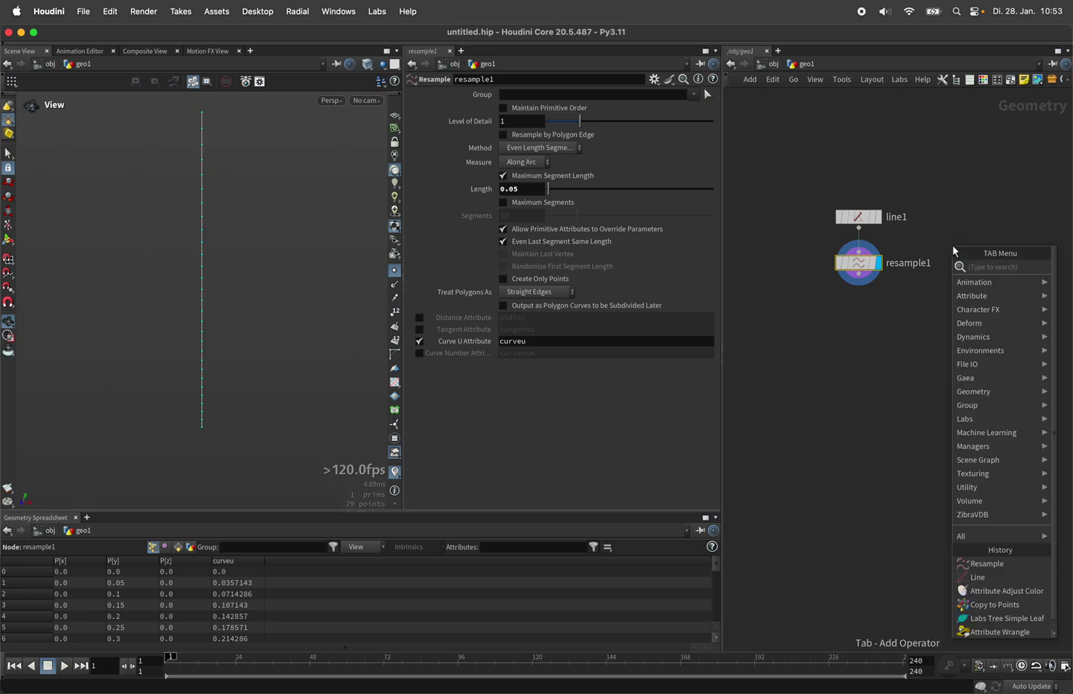
Step: Add an Attribute Remap node that maps curveu onto P
text(attribremap)
key(Return)
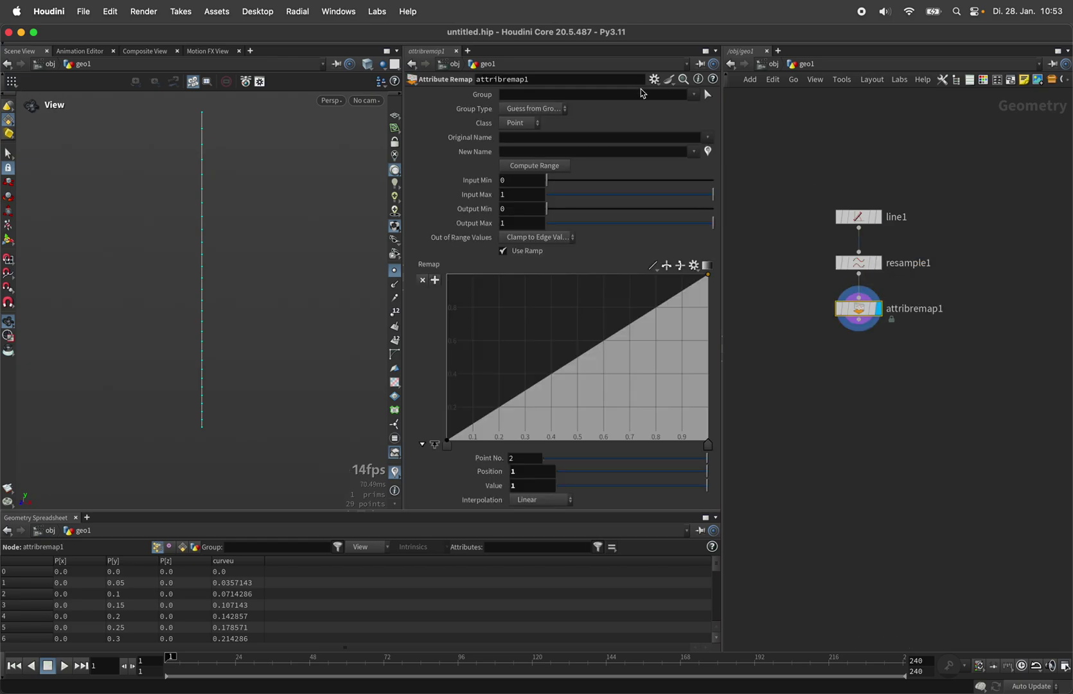
click(640, 139)
text(curveu)
key(Tab)
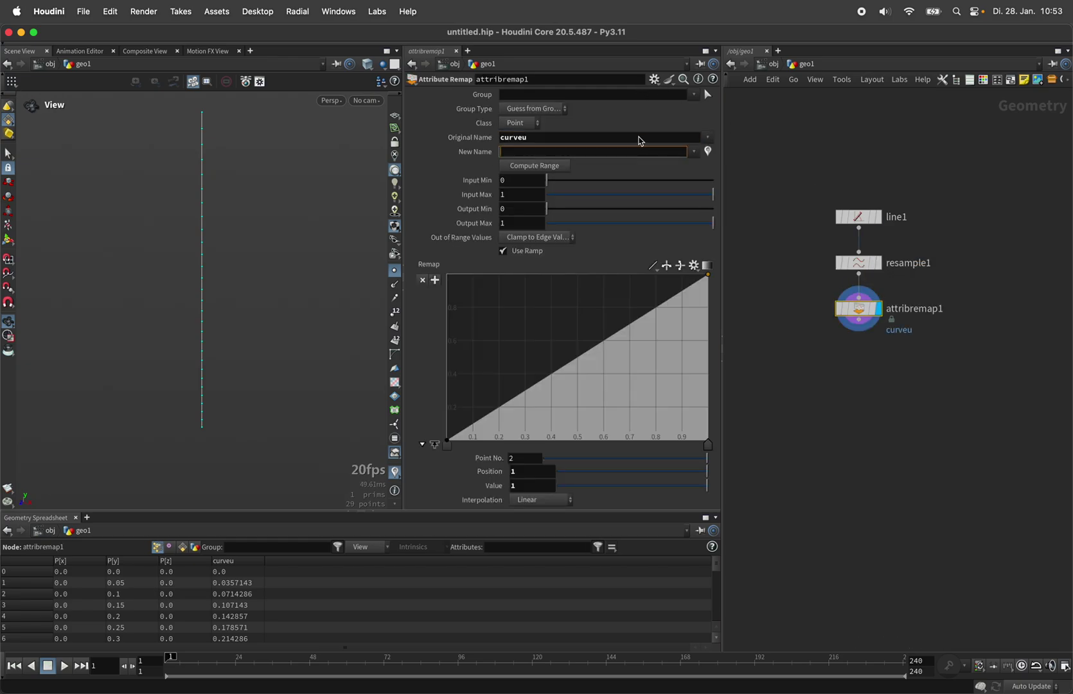
key(Return)
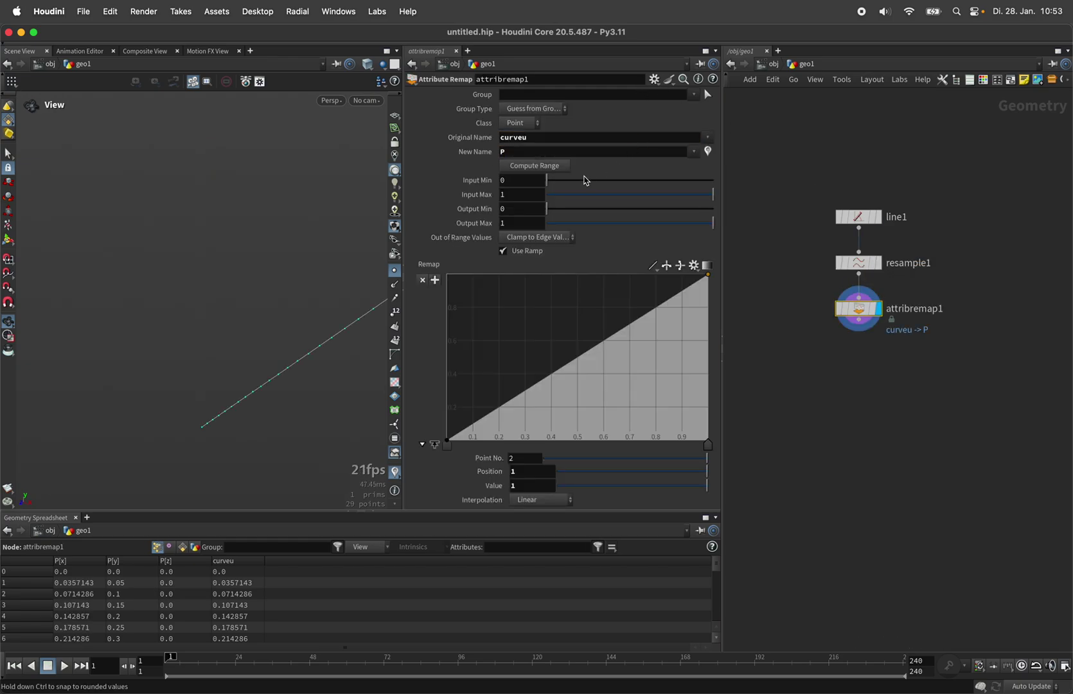
Step: Give the remap ramp the Hill preset, raising its ends to about 0.15 and 0.17
click(694, 265)
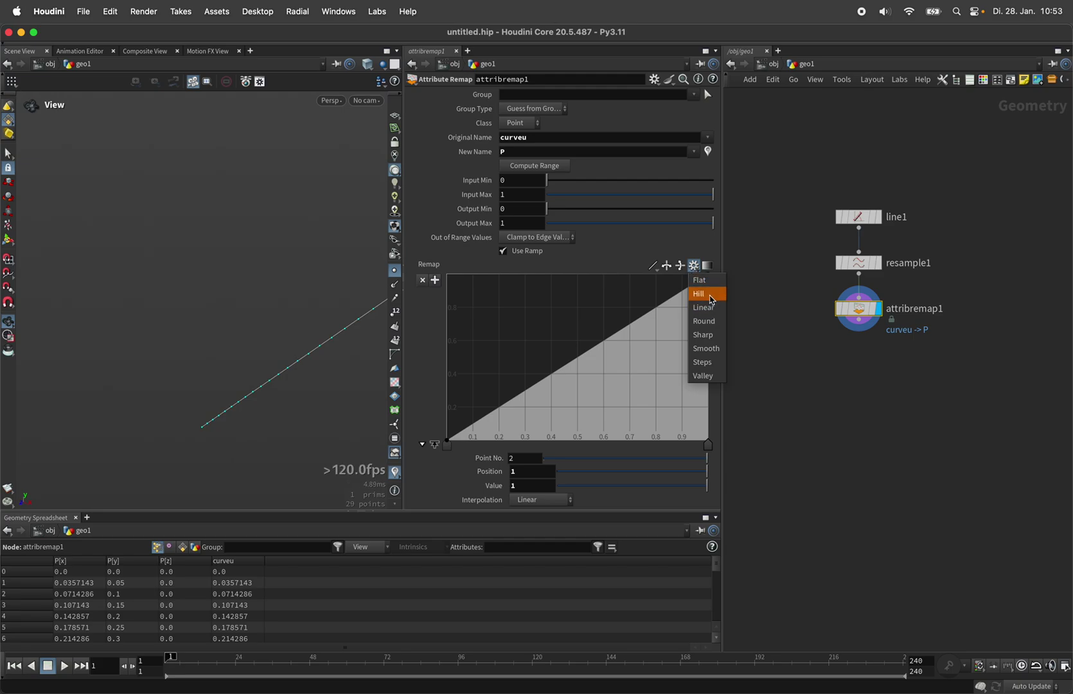
click(711, 300)
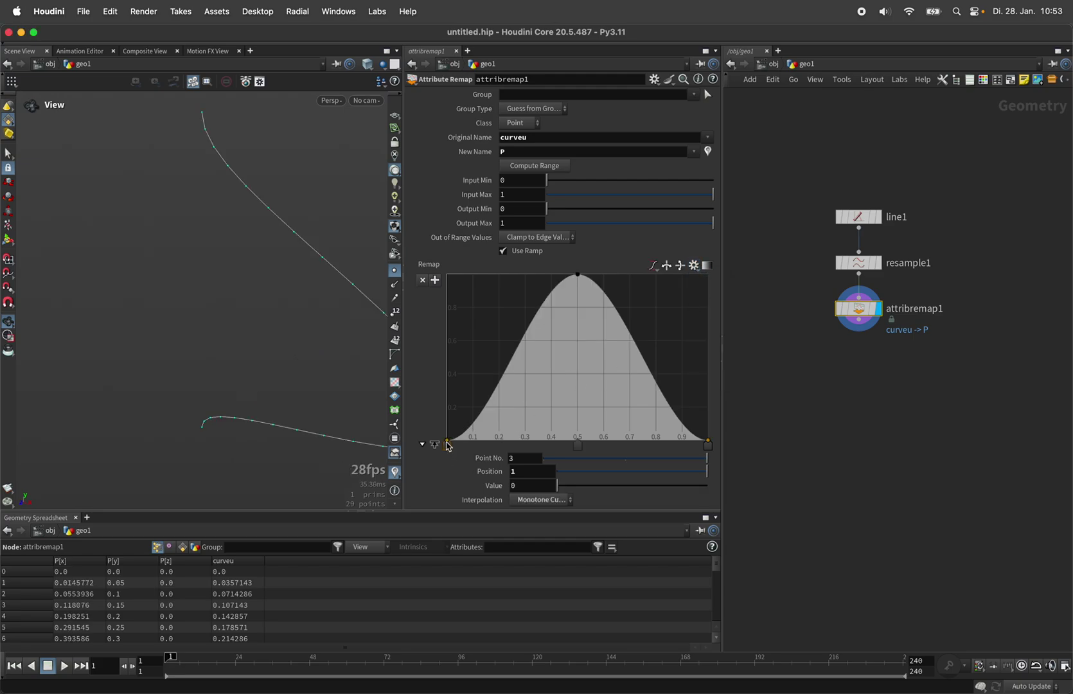
drag(447, 440, 447, 416)
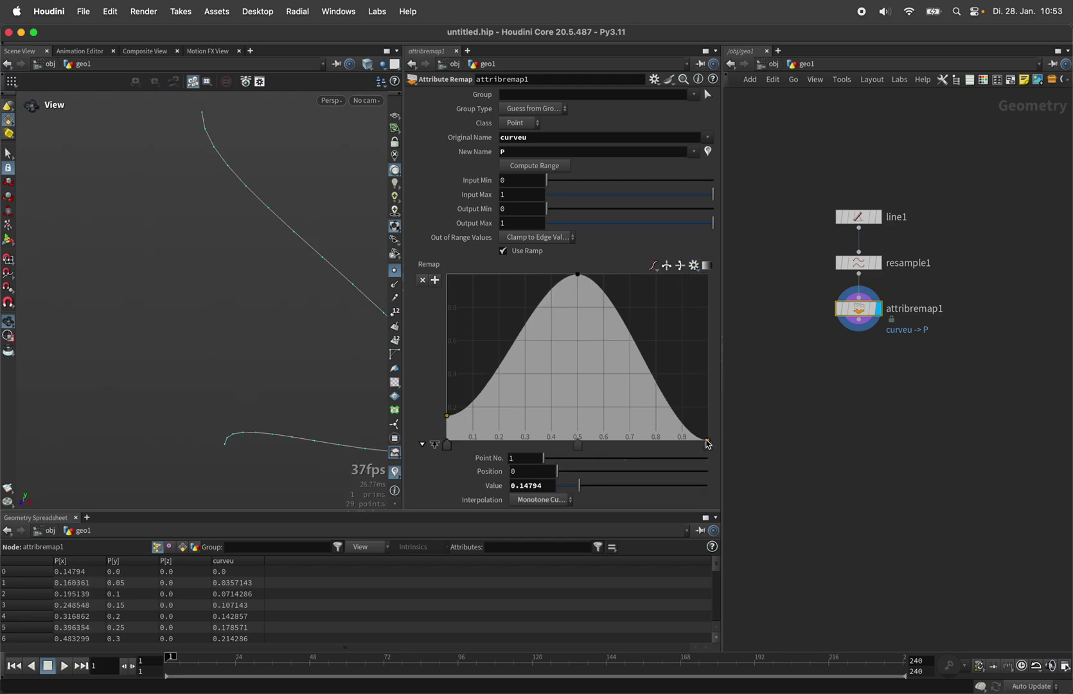
drag(706, 437, 707, 412)
key(space+a)
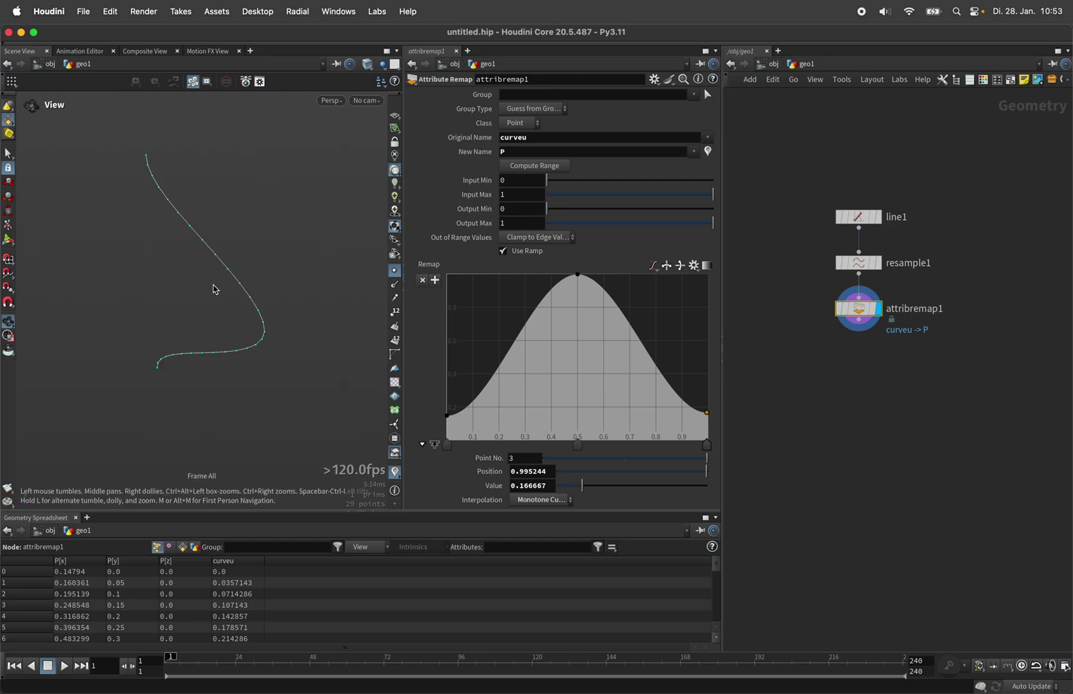
mouse_move(216, 287)
mouse_down()
mouse_move(244, 277)
mouse_move(228, 273)
mouse_up()
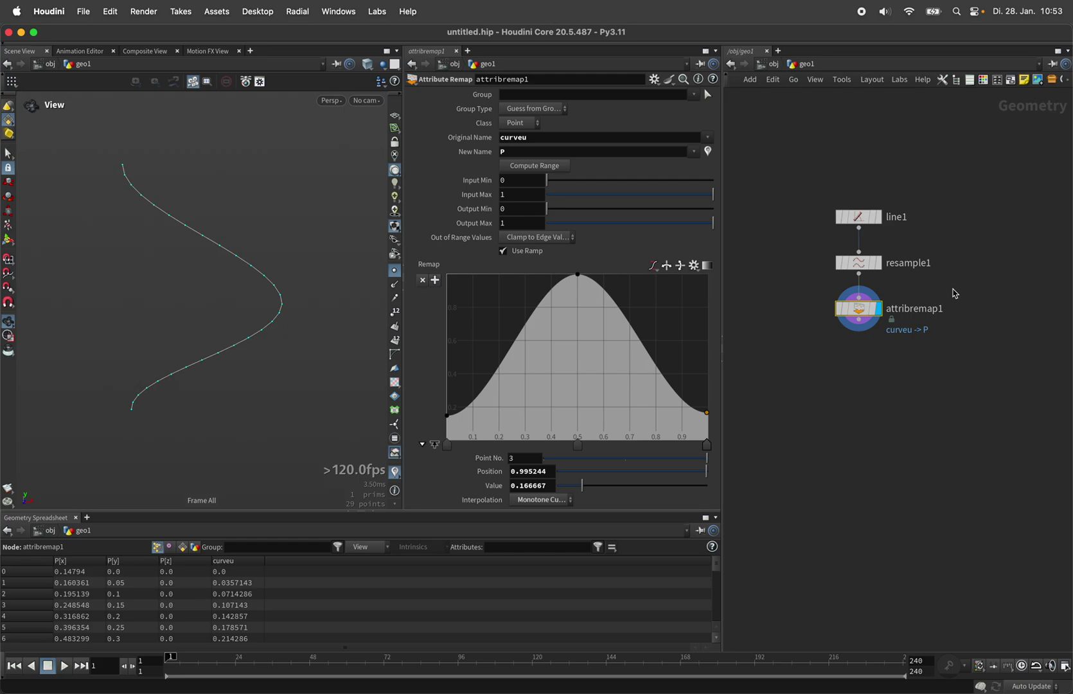
Step: Add resample2 below attribremap1, treating polygons as Subdivision Curves with Length 0.02
key(Tab)
text(resample)
key(Return)
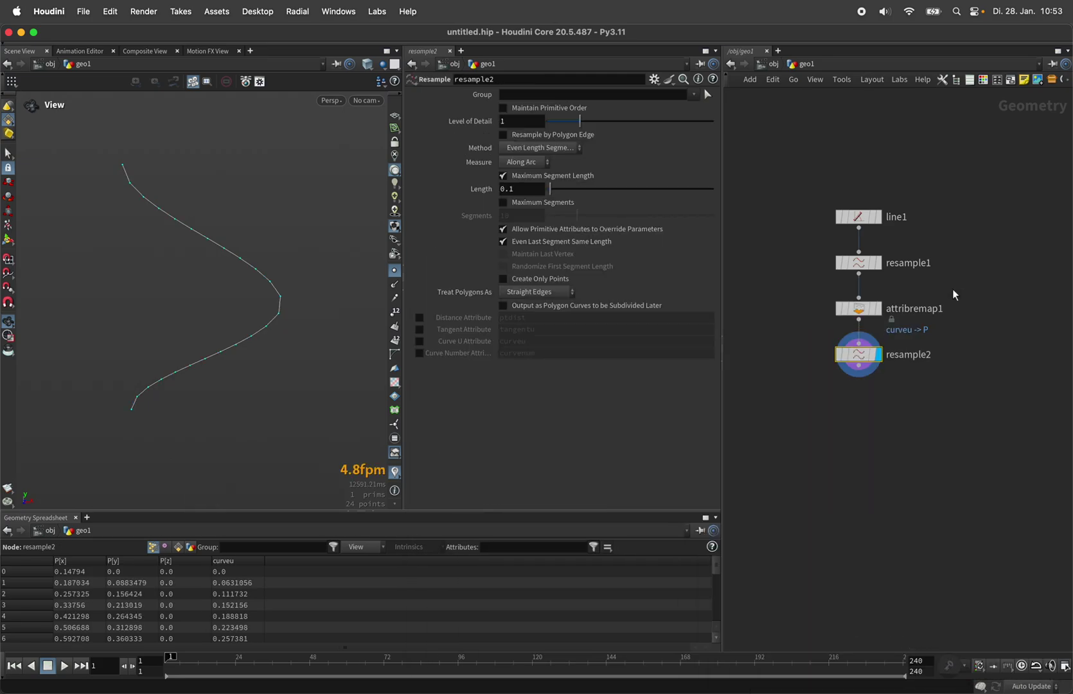
click(564, 294)
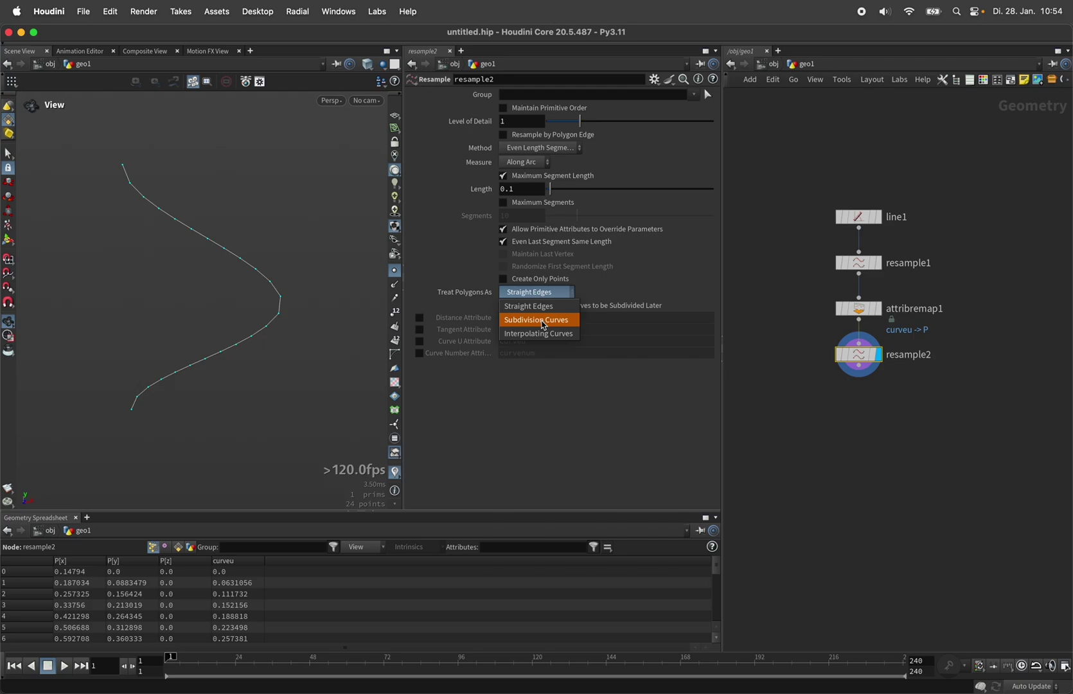
click(539, 320)
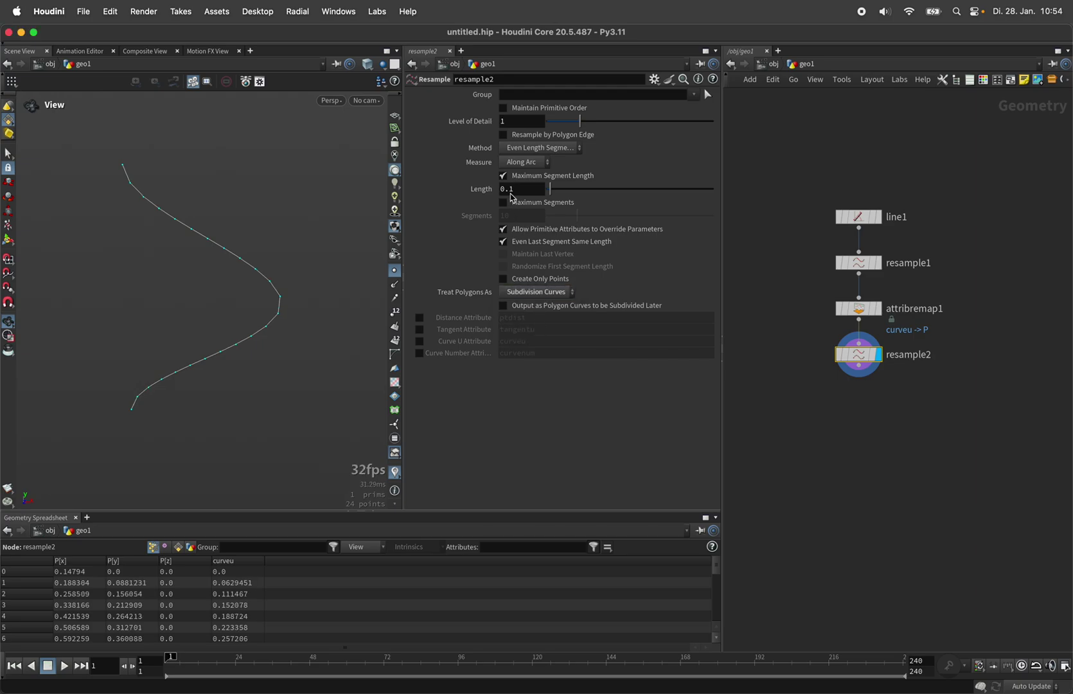
drag(511, 189, 525, 198)
text(02)
key(Return)
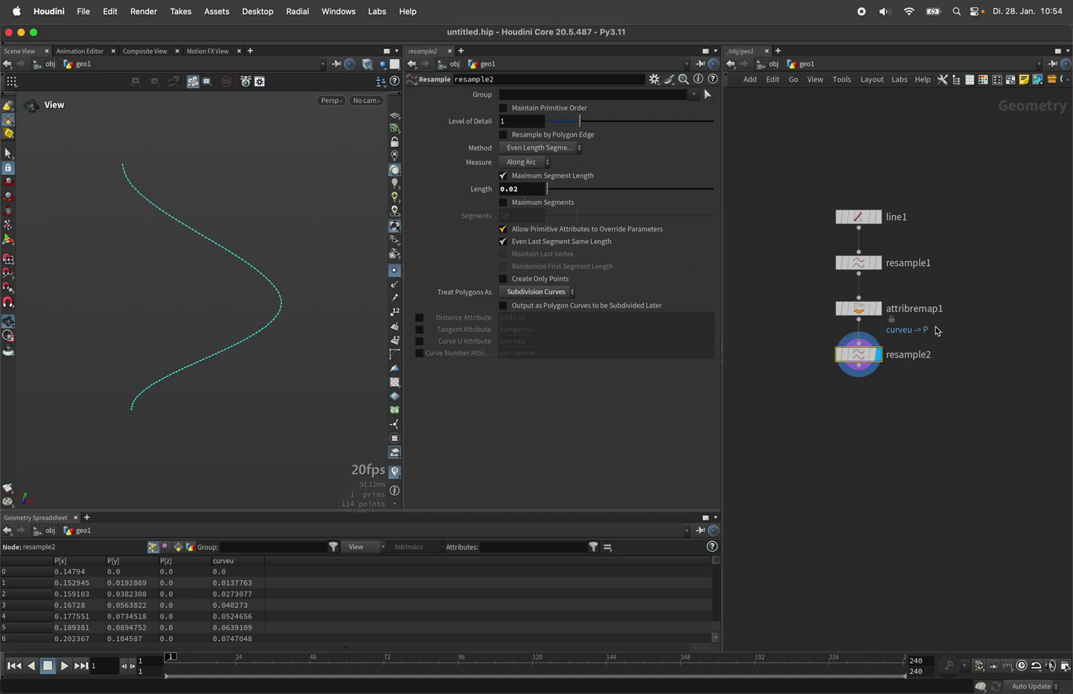
key(Tab)
text(awr)
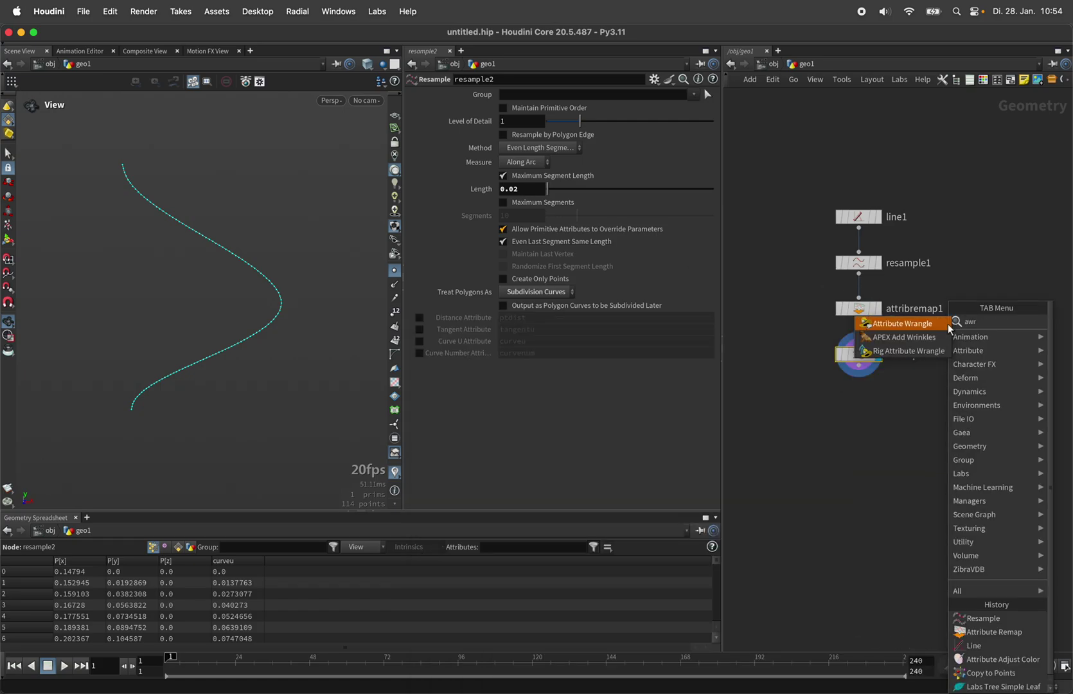
key(Return)
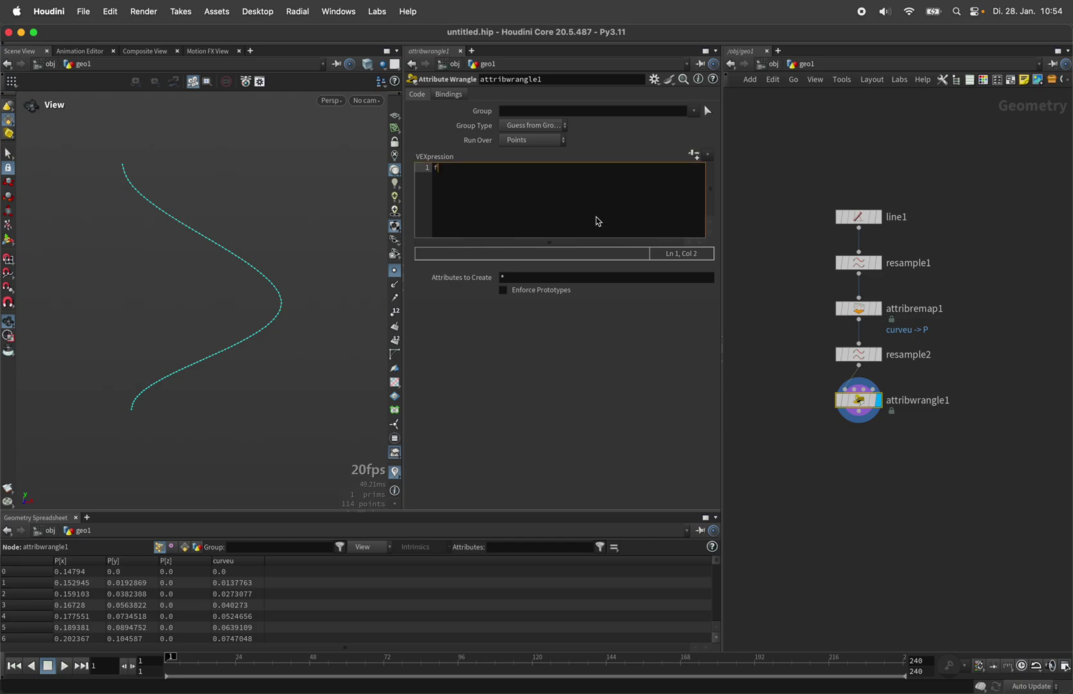
text(@pscale = v@P.x;)
key(Return)
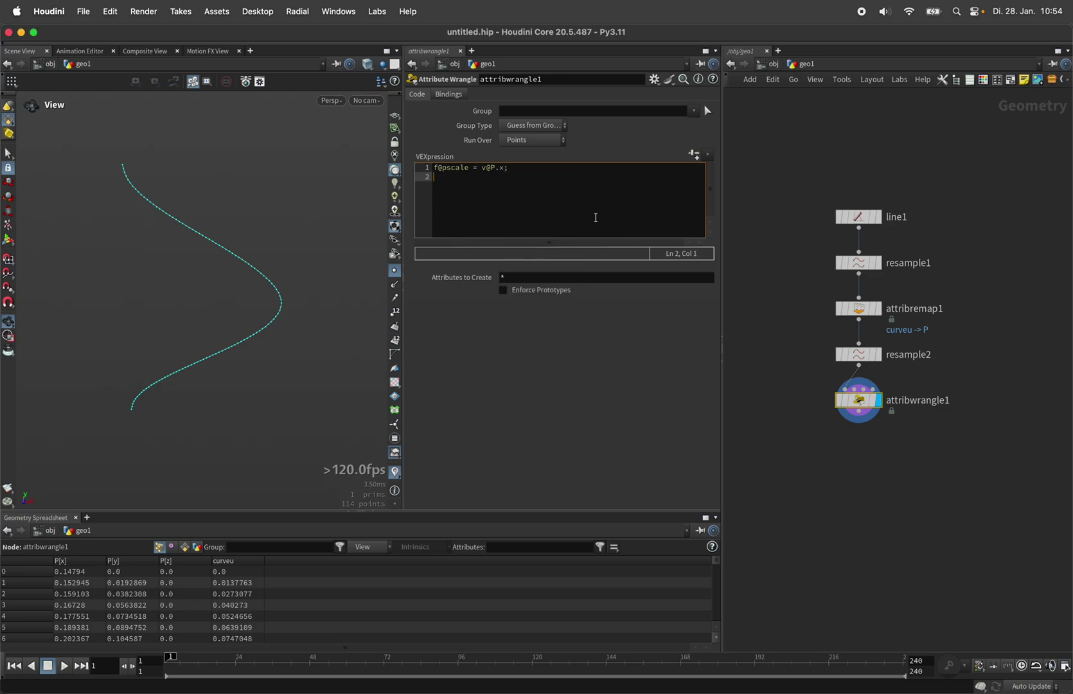
text(v@P.x = 0.0)
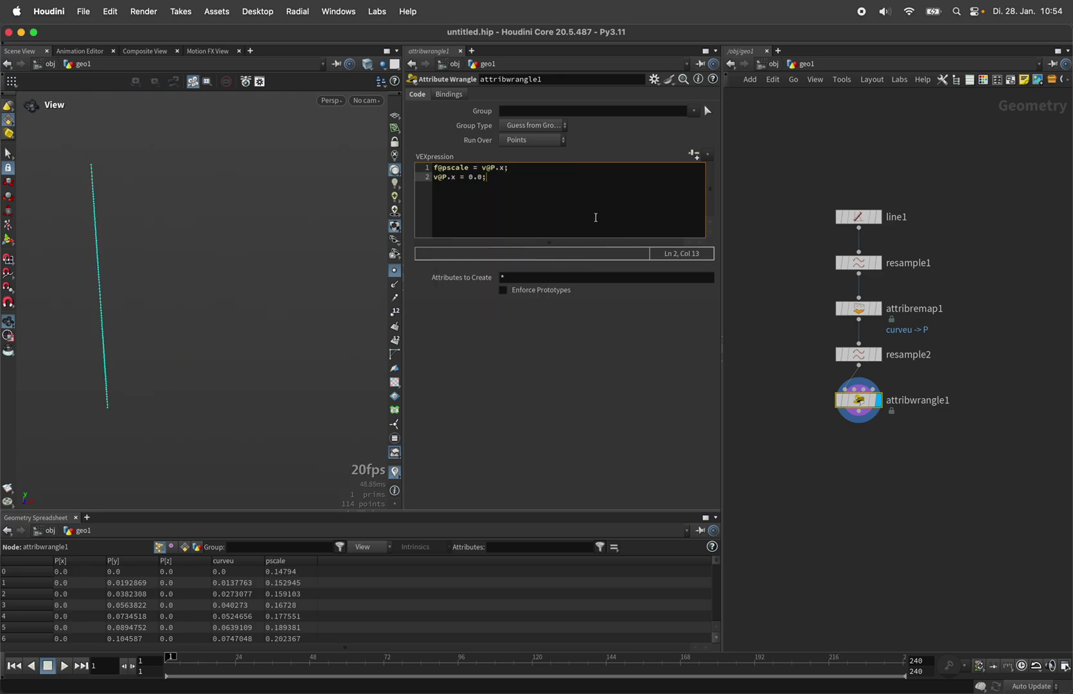
text(h)
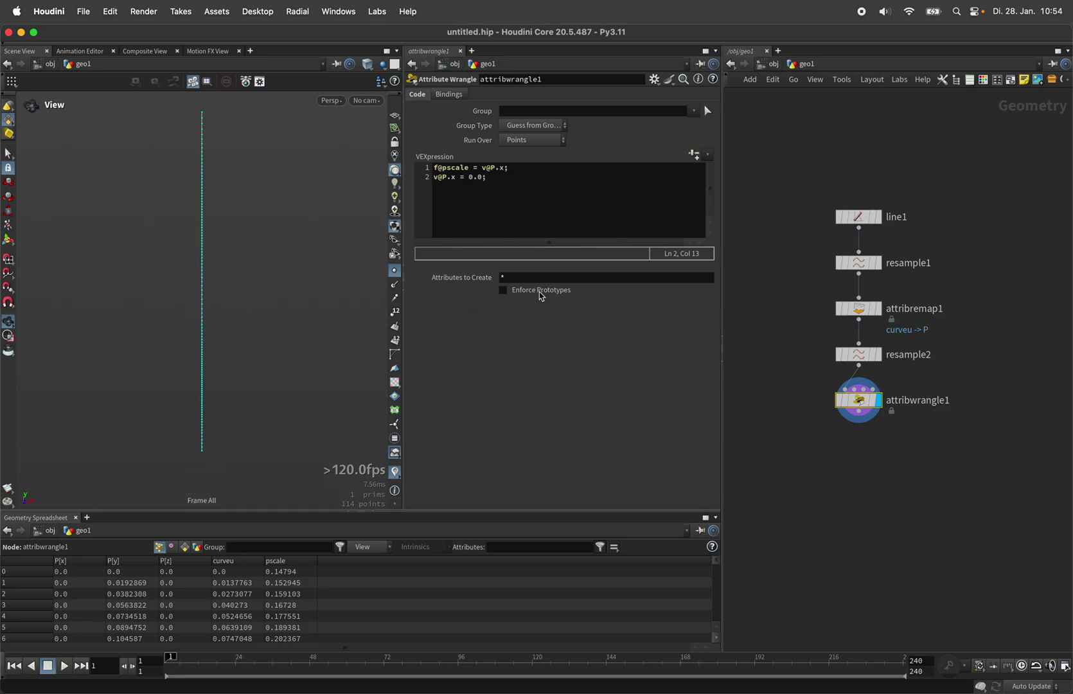
double_click(925, 401)
text(po)
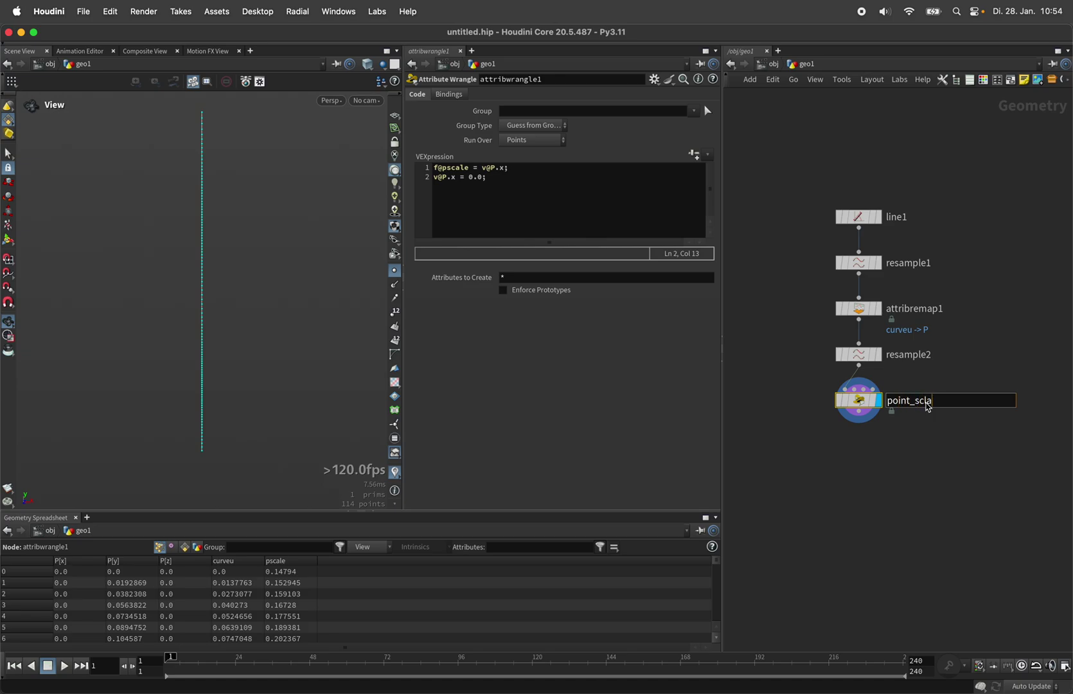
text(int_scale)
Step: Add a Sweep below point_scale as a Round Tube with radius about 0.9
key(Return)
key(Tab)
text(swee)
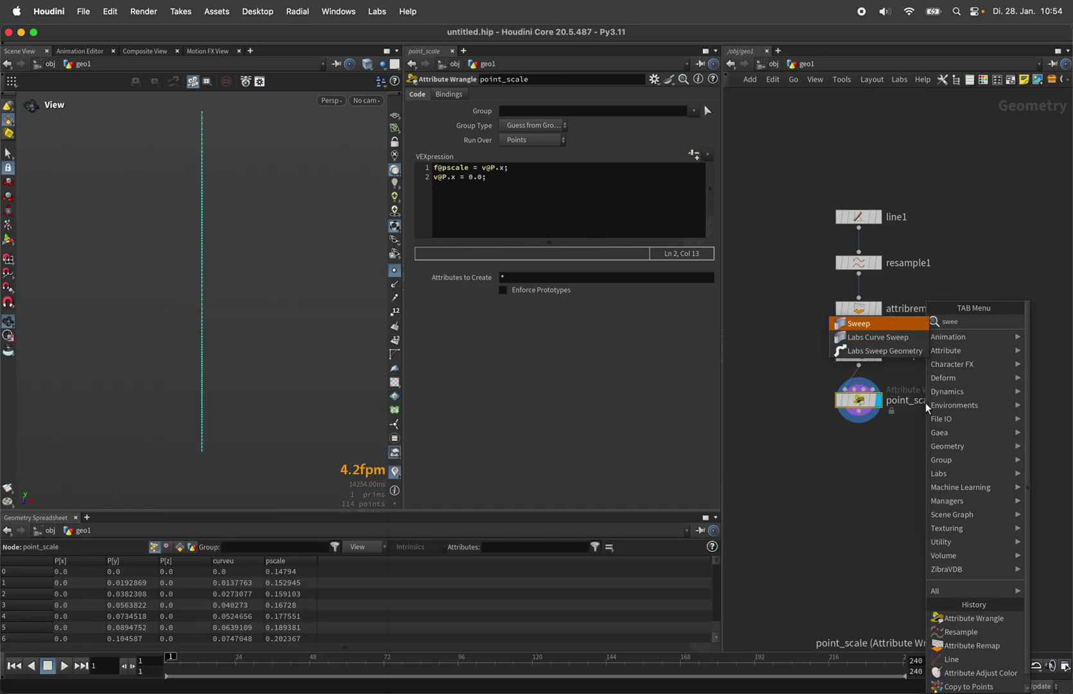
key(Return)
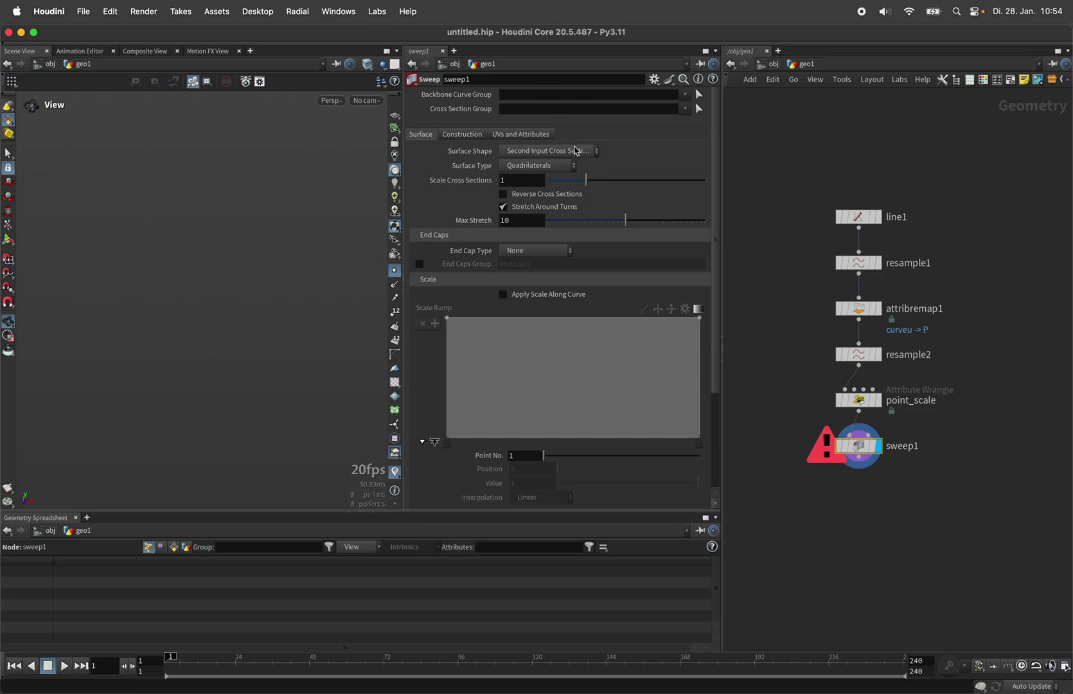
click(579, 151)
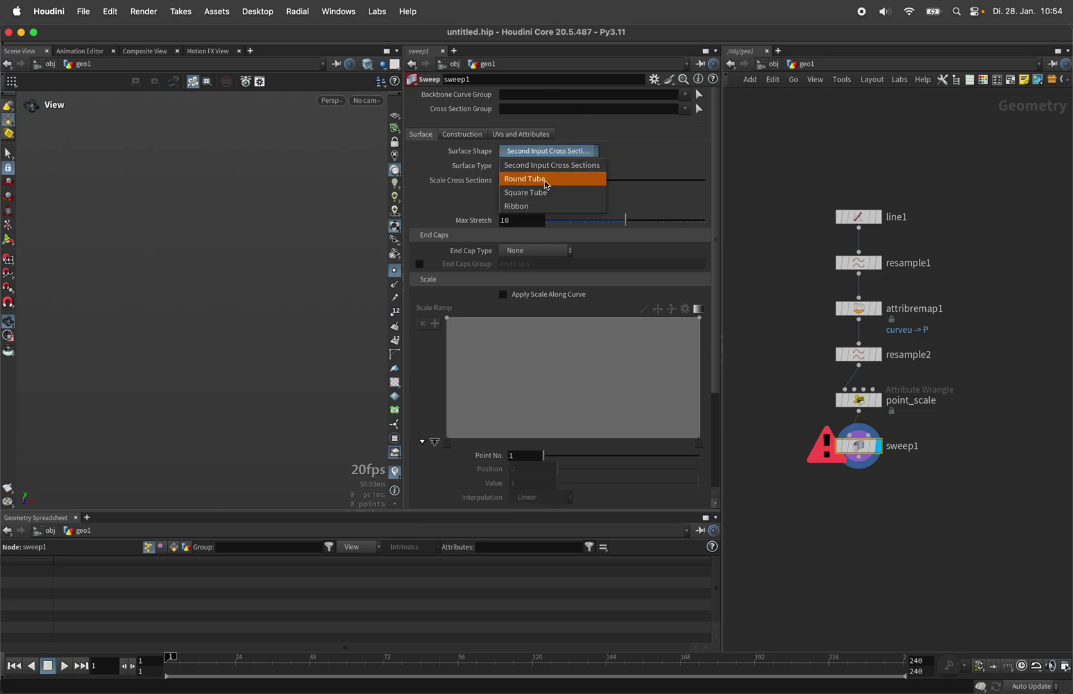
click(546, 181)
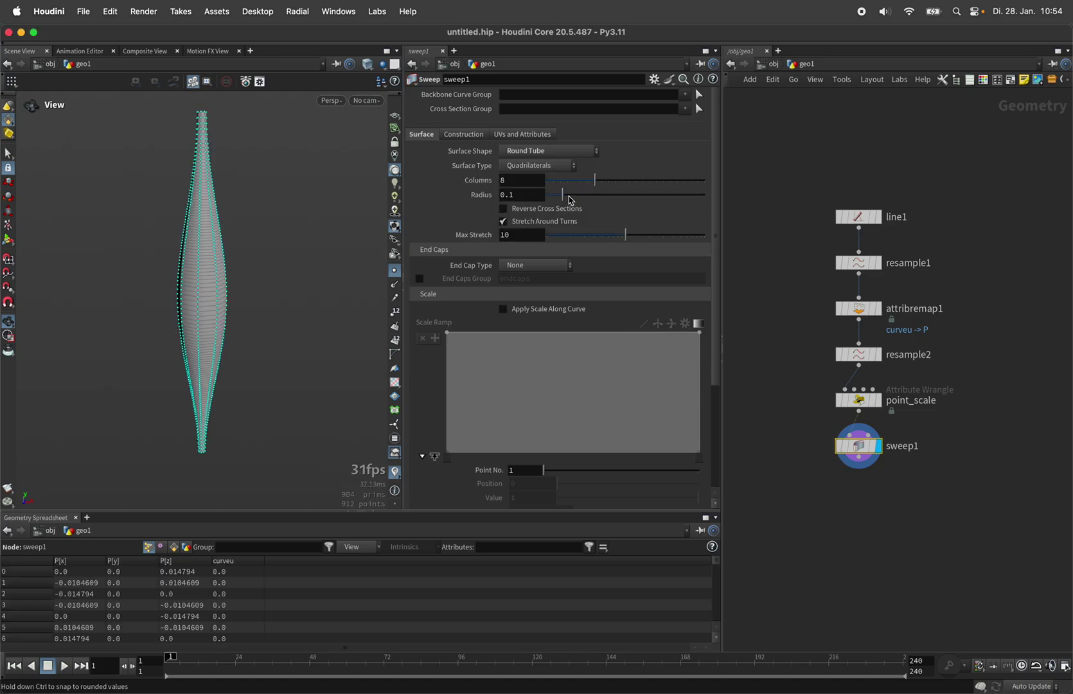
drag(572, 201, 743, 198)
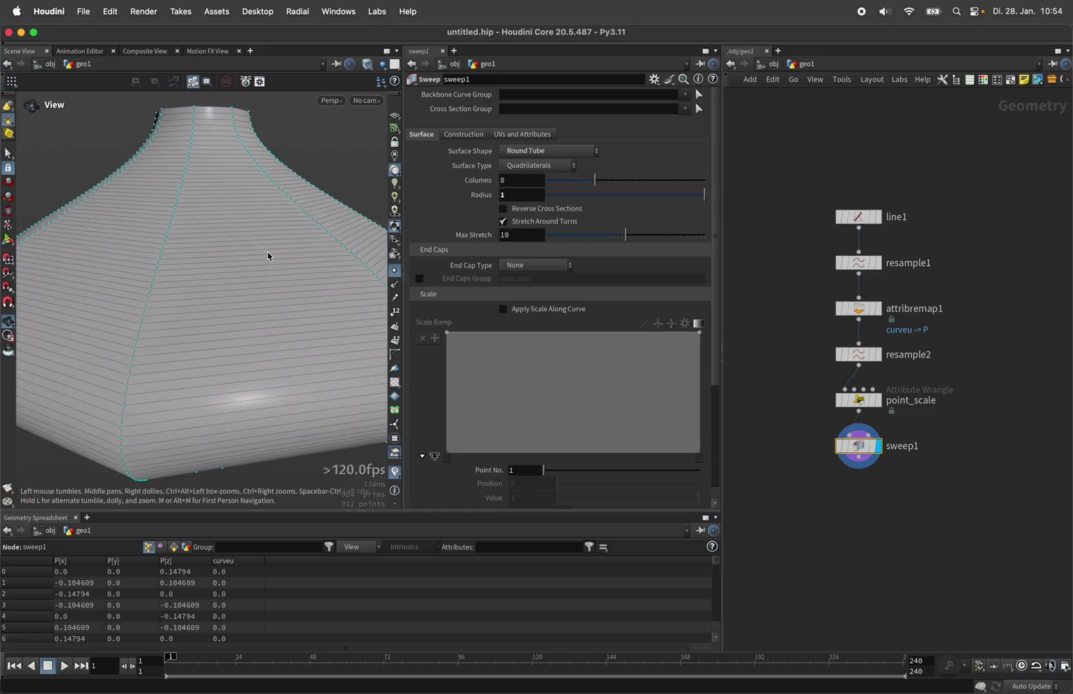
key(h)
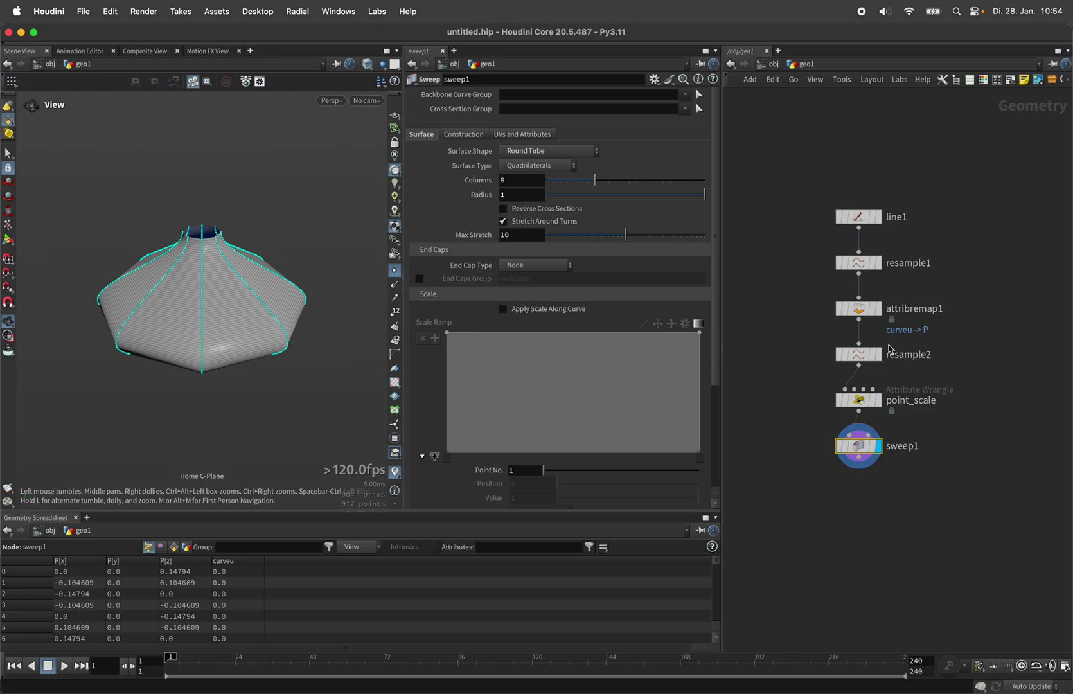
click(878, 354)
click(880, 446)
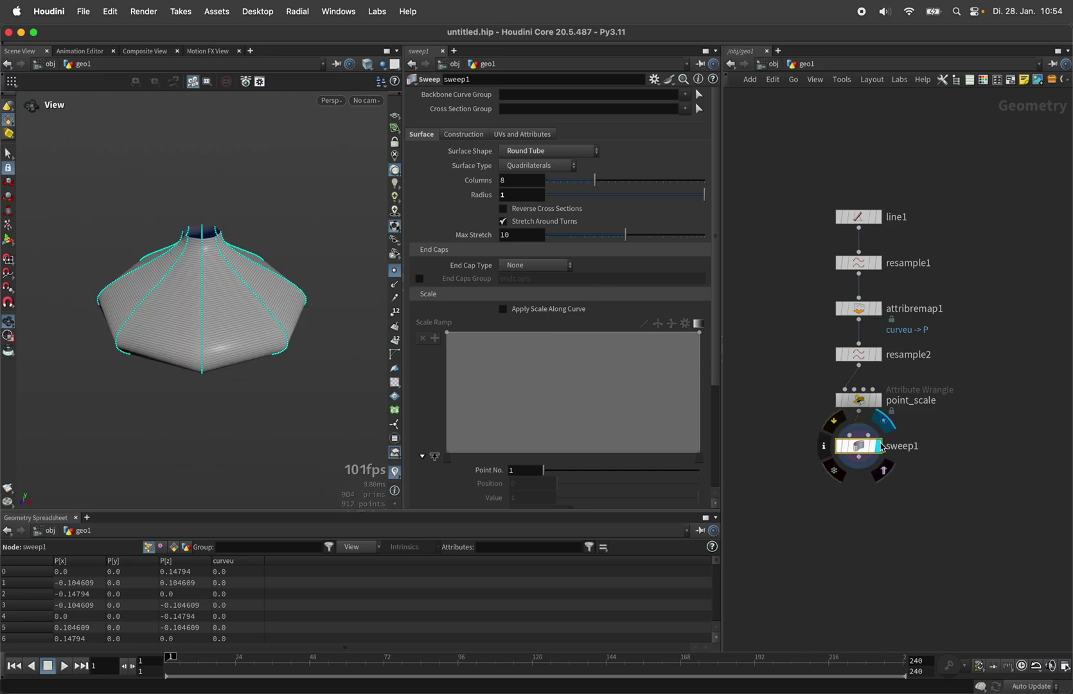
drag(209, 299, 242, 273)
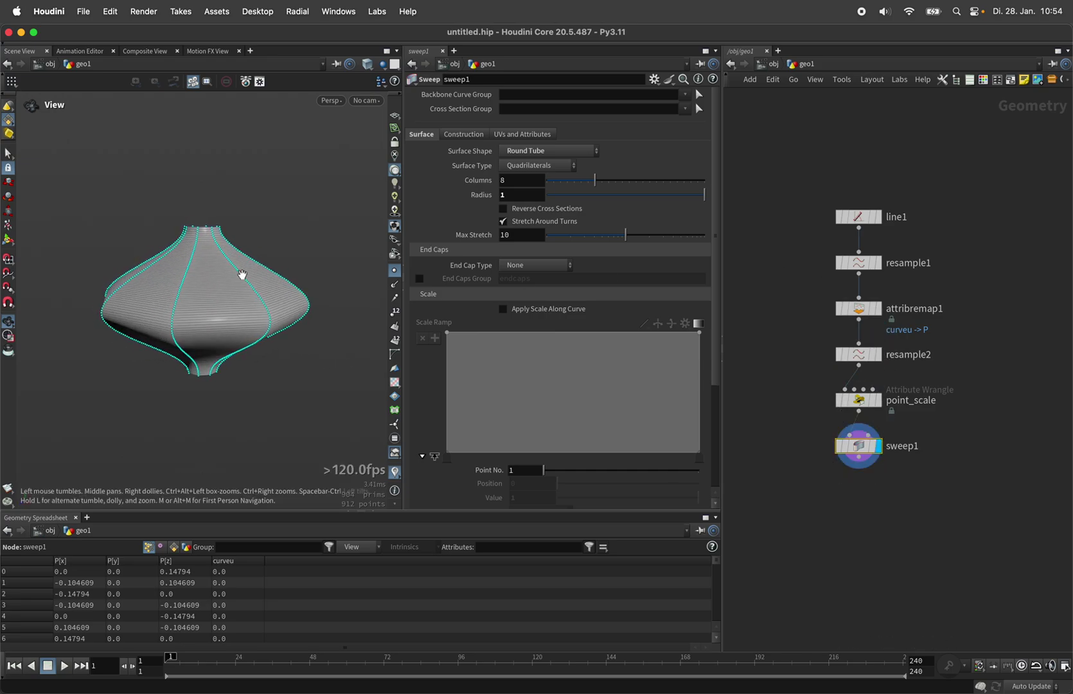
Step: Set the sweep's Surface Type to Points with a single column
click(523, 168)
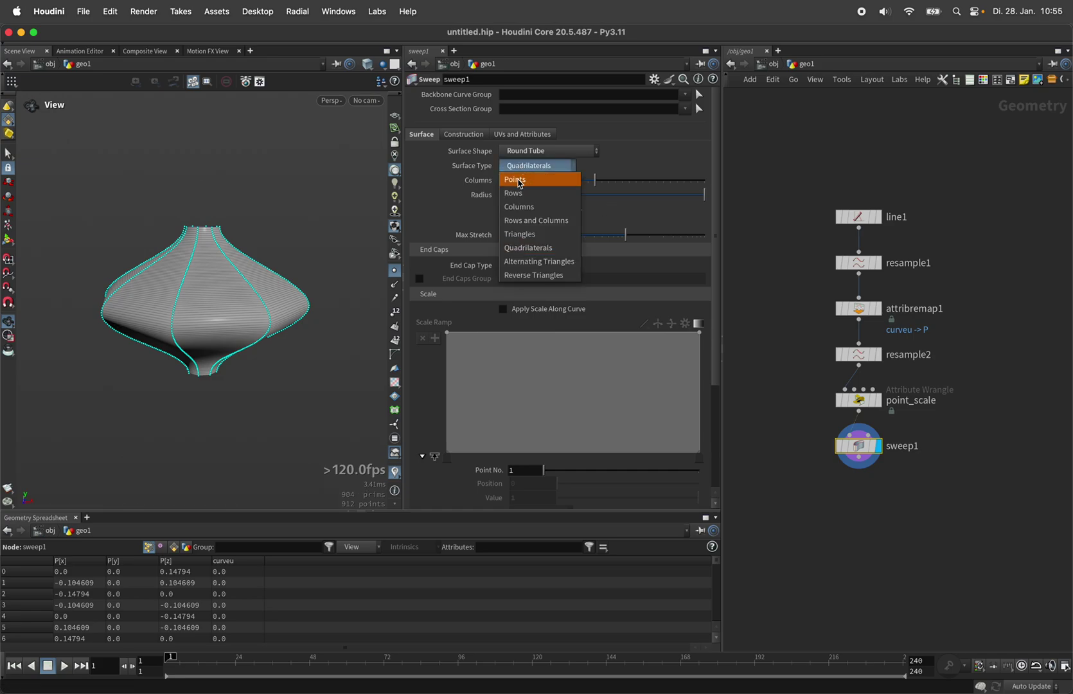
click(519, 181)
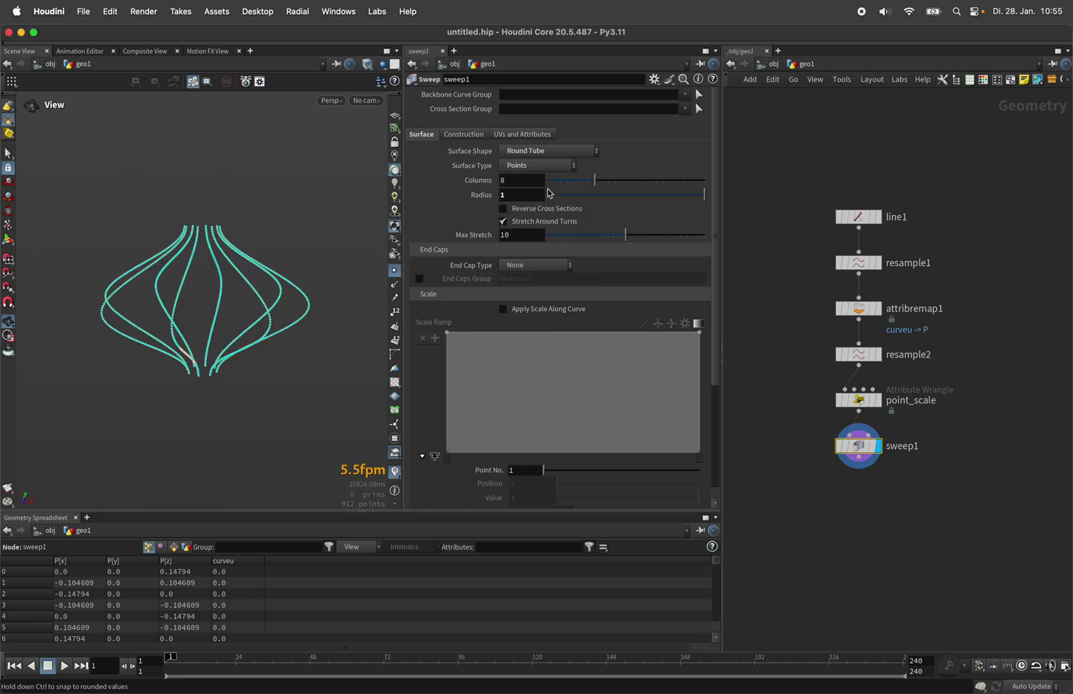
drag(561, 185, 546, 184)
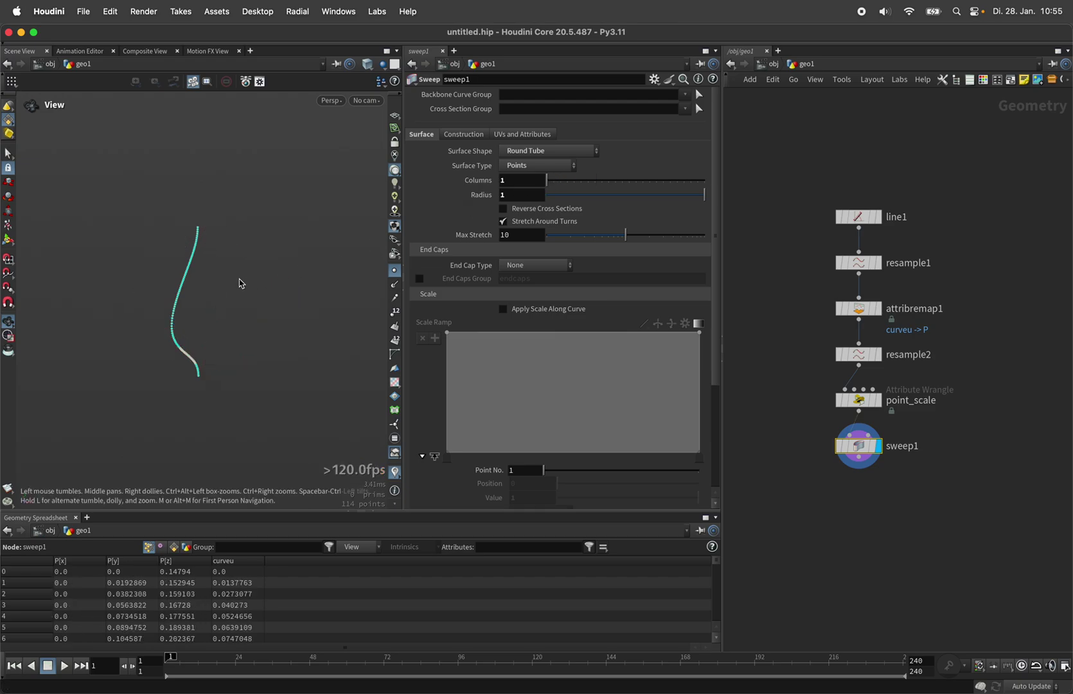
drag(294, 284, 307, 278)
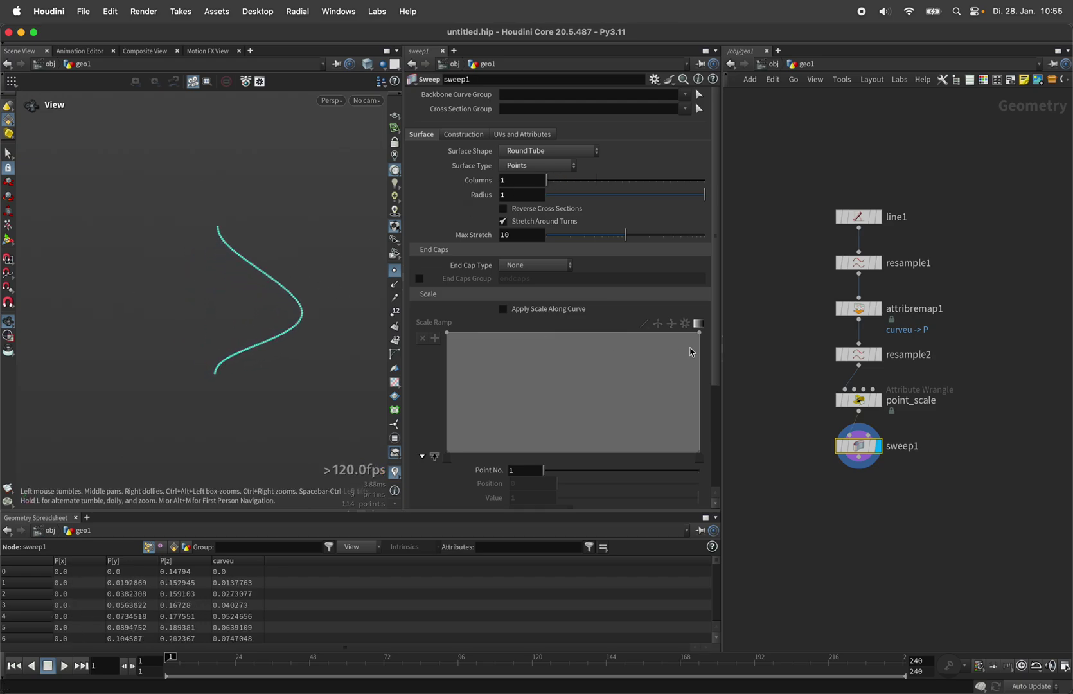
scroll(719, 362, down, 5)
Step: Apply twist Per Edge with a Partial Twist of 137.508
click(659, 458)
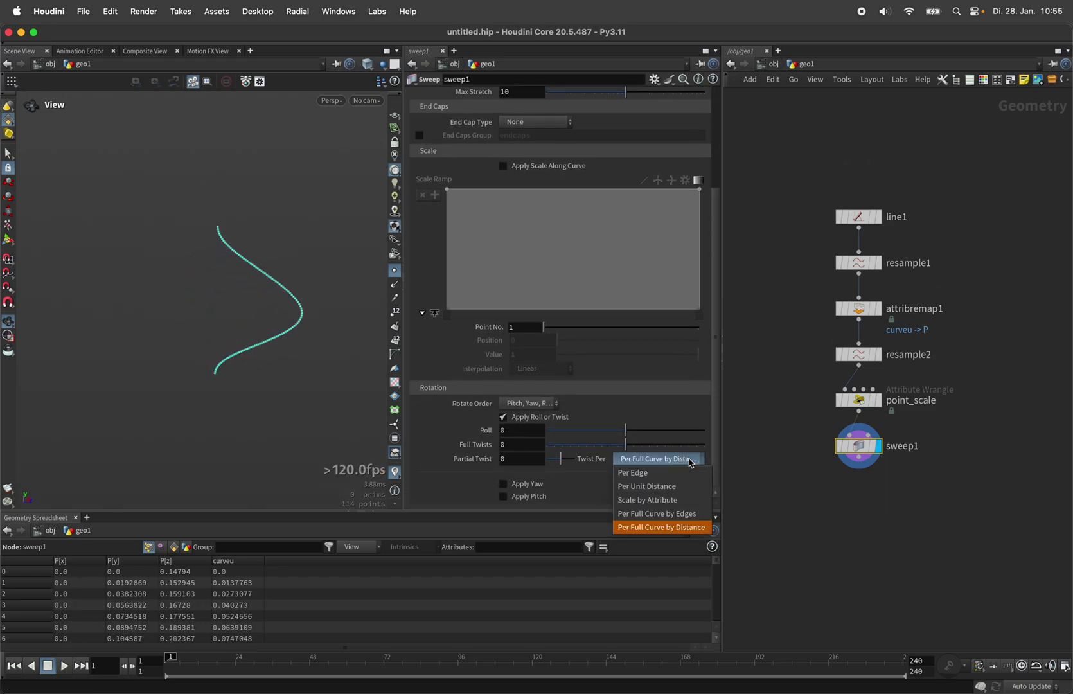
click(671, 477)
click(529, 461)
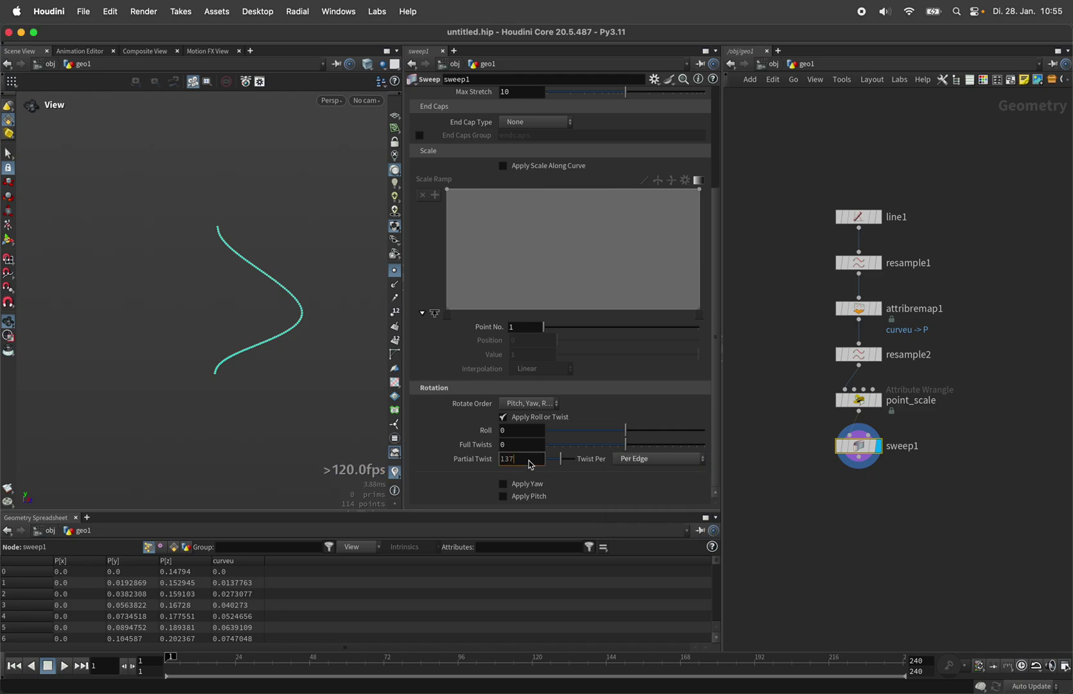
key(Return)
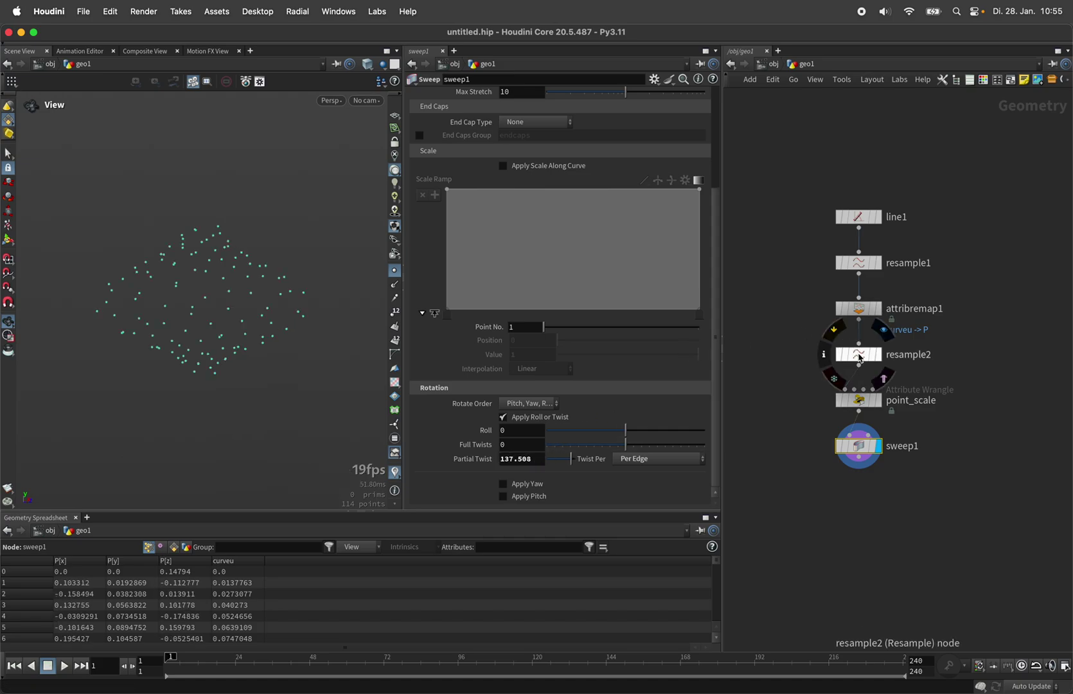
Step: Shorten resample2's Length to 0.002 and hide the cyan point display
click(847, 351)
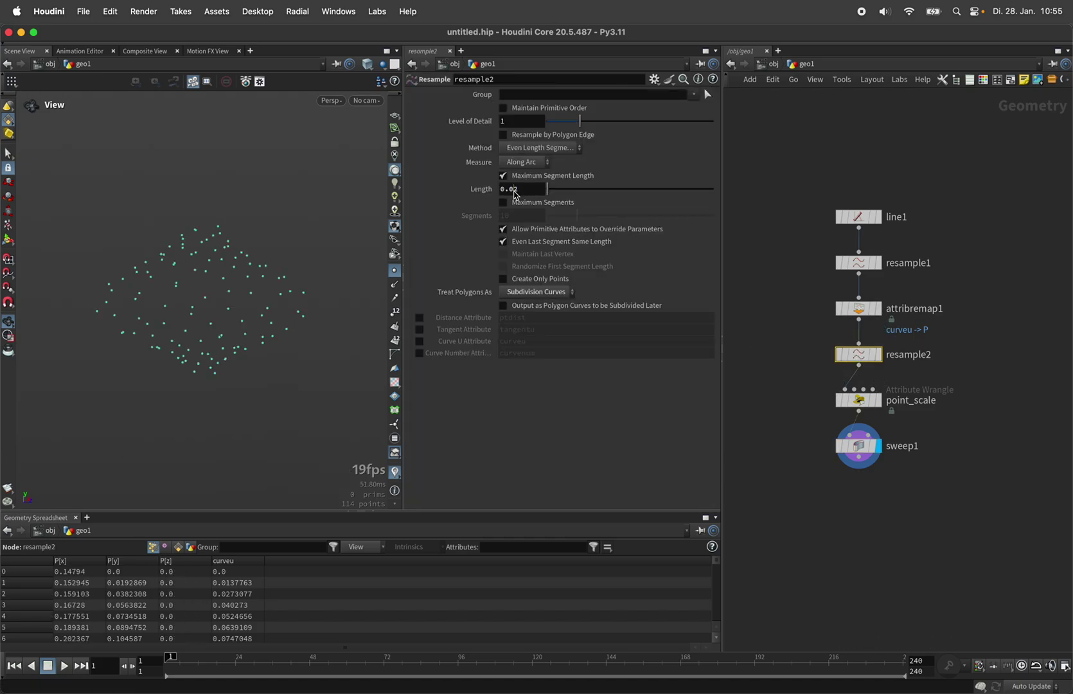
click(514, 190)
text(0)
key(Return)
drag(244, 240, 259, 294)
click(394, 270)
Step: Switch attribremap1's ramp to the Linear preset, raising its start to about 0.159
click(861, 312)
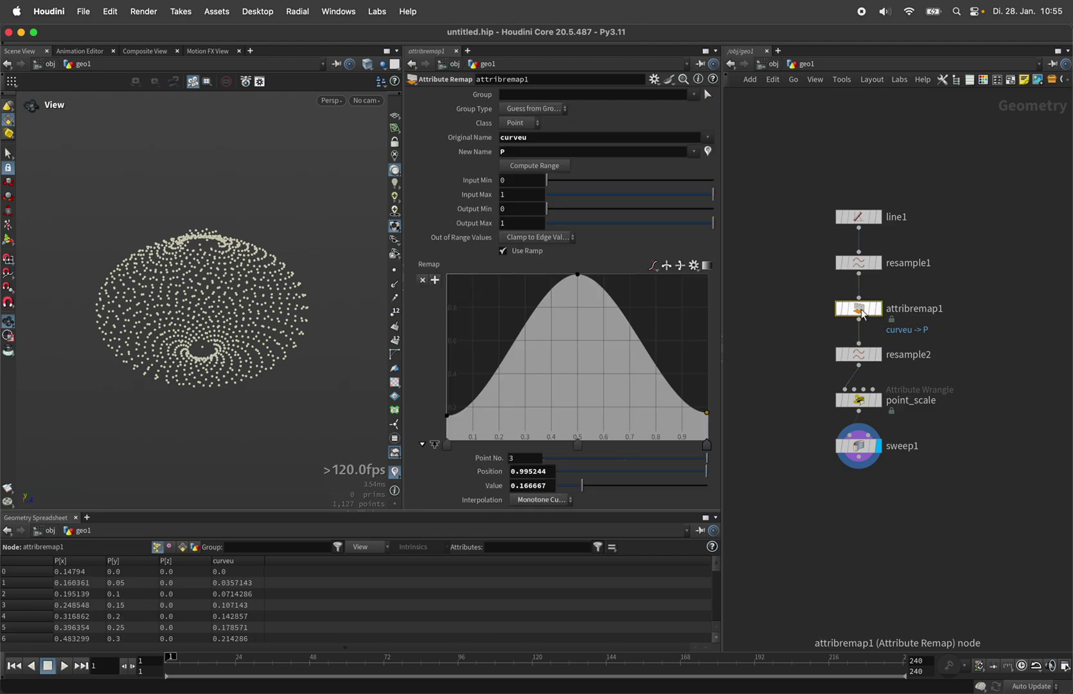
click(693, 265)
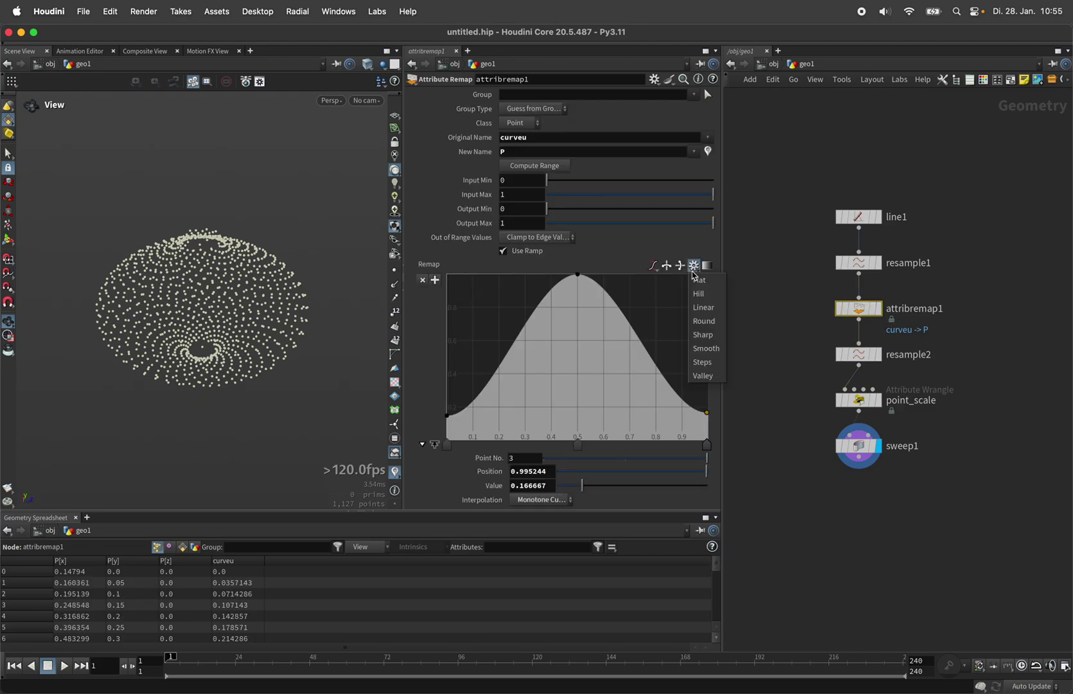
click(710, 311)
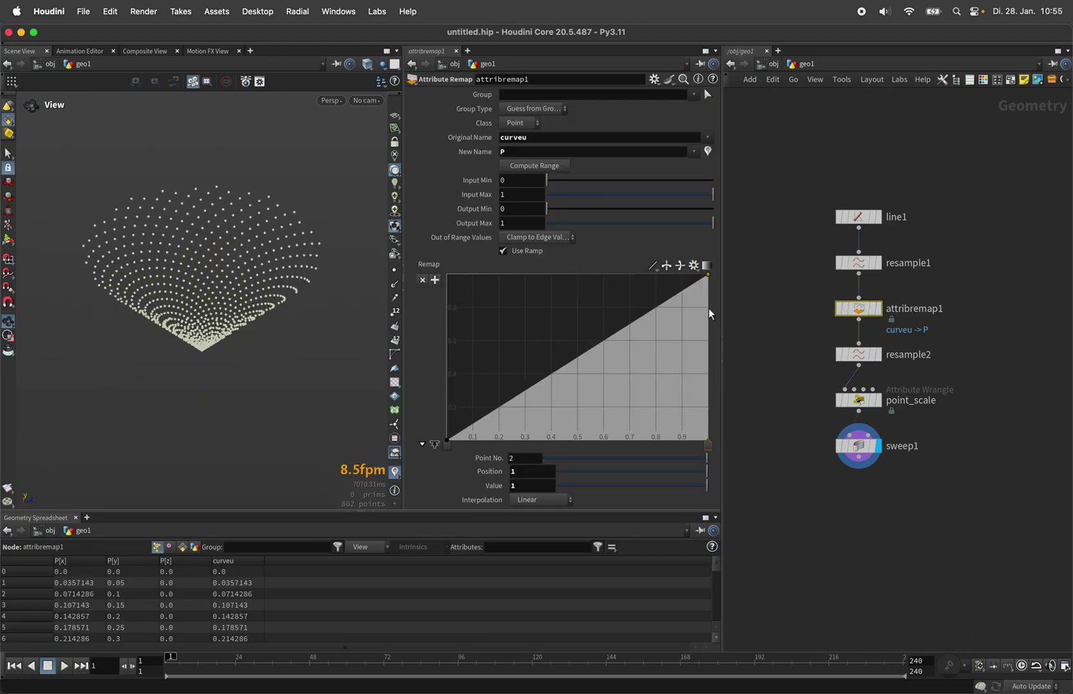
key(space+2)
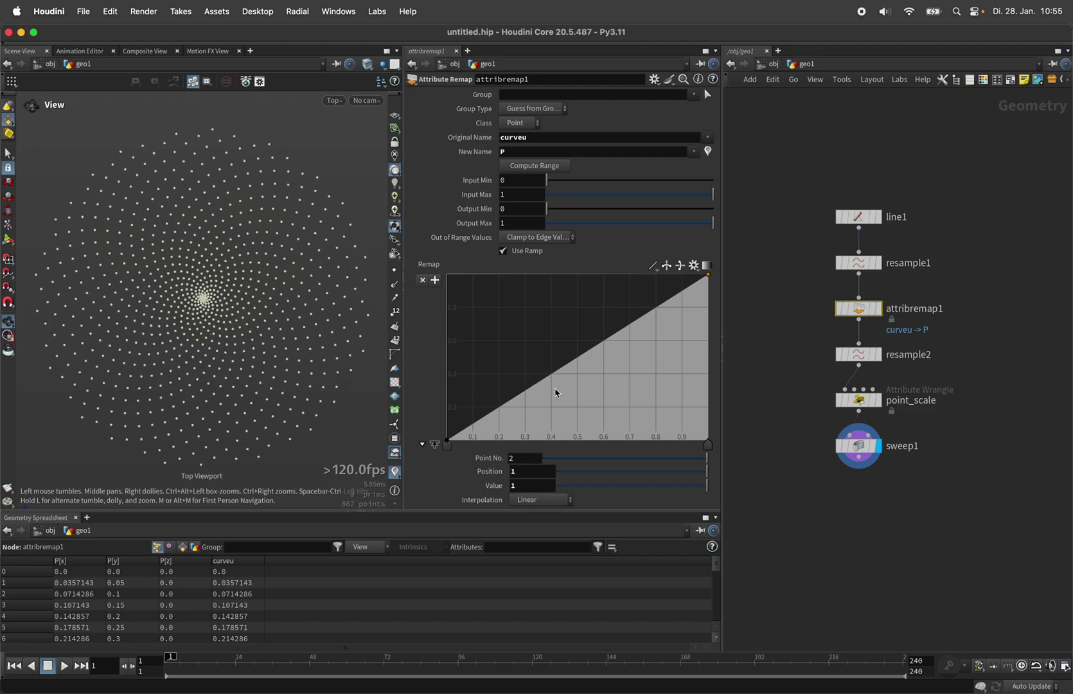
drag(447, 441, 443, 416)
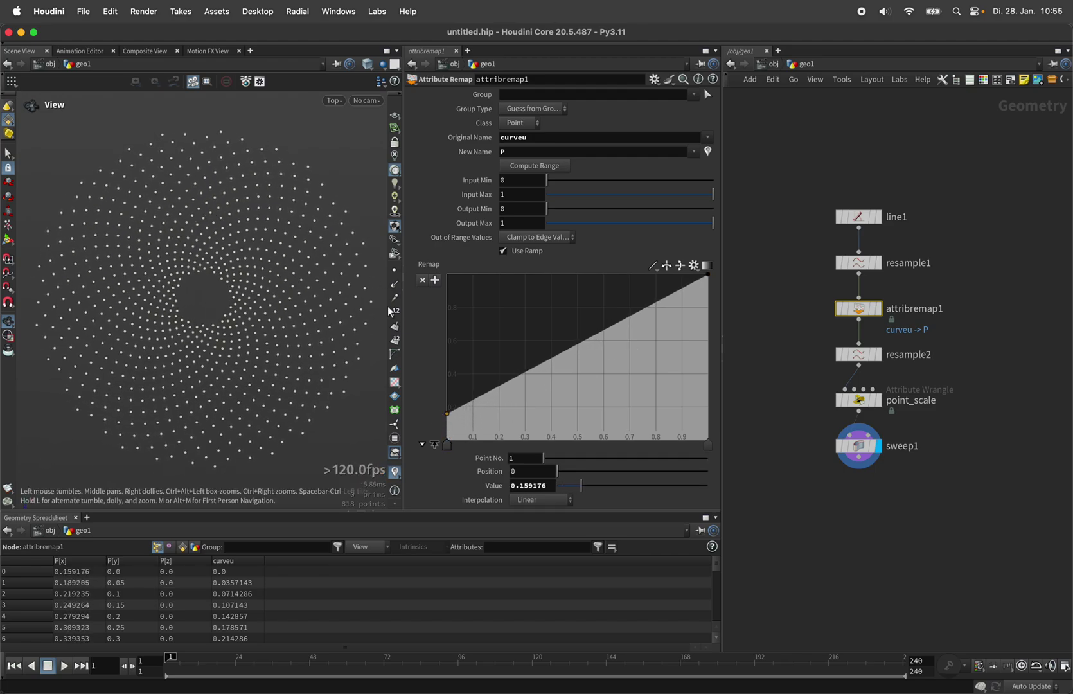
key(space+1)
drag(232, 318, 231, 288)
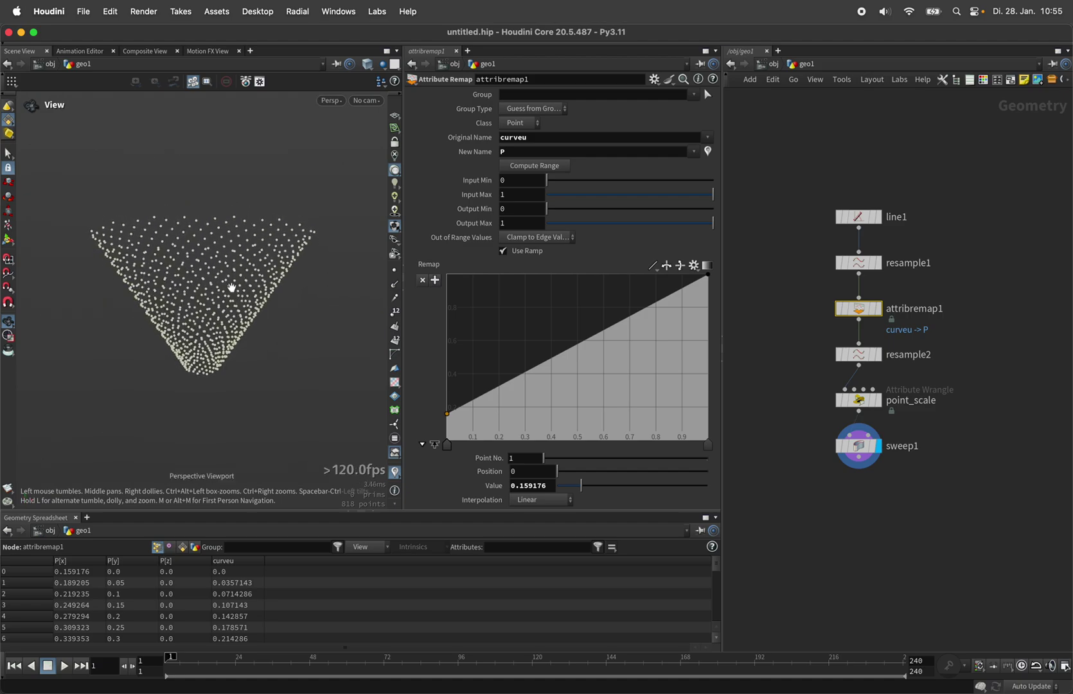
Step: Add an Attribute Wrangle below sweep1 named transform
click(860, 458)
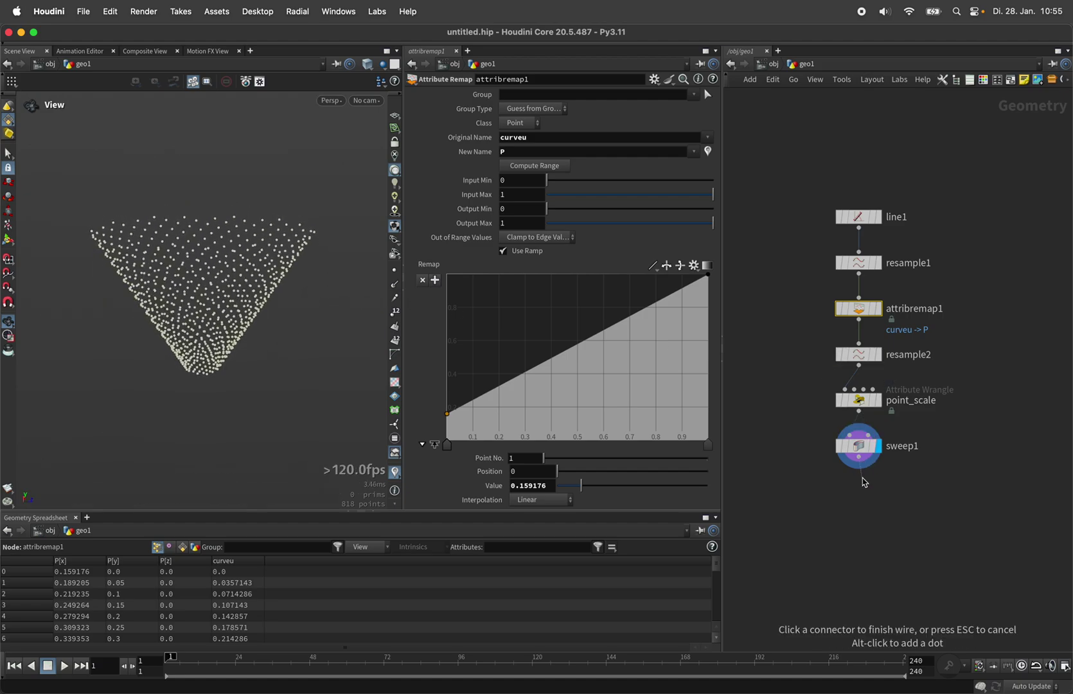
click(862, 477)
text(attribwr)
key(Return)
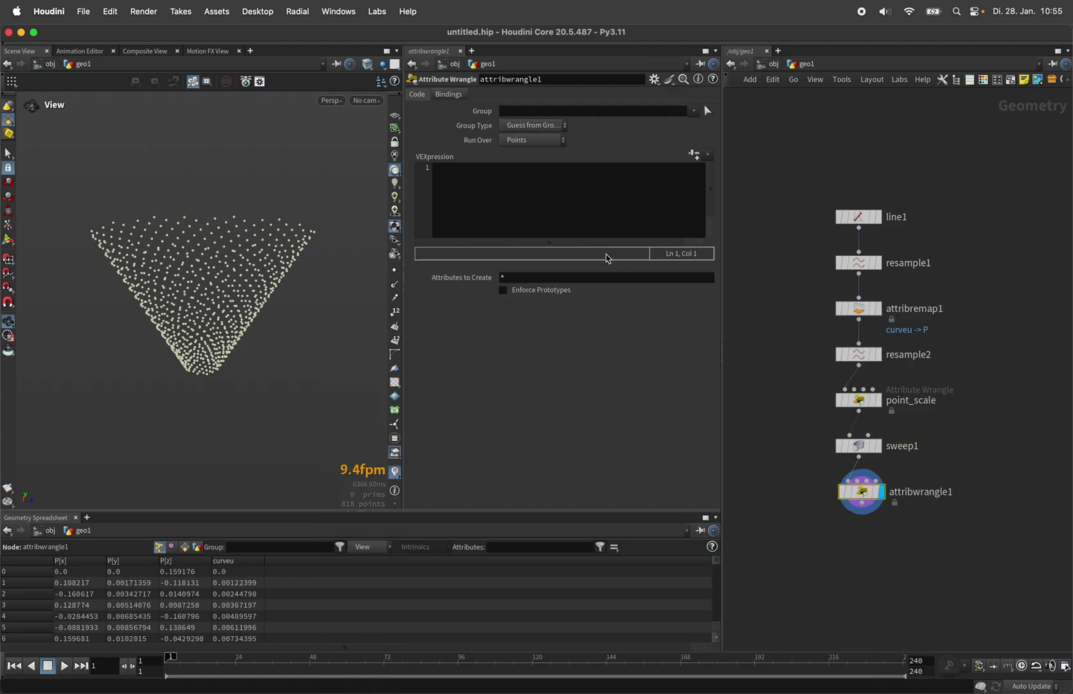
click(540, 79)
text(tran)
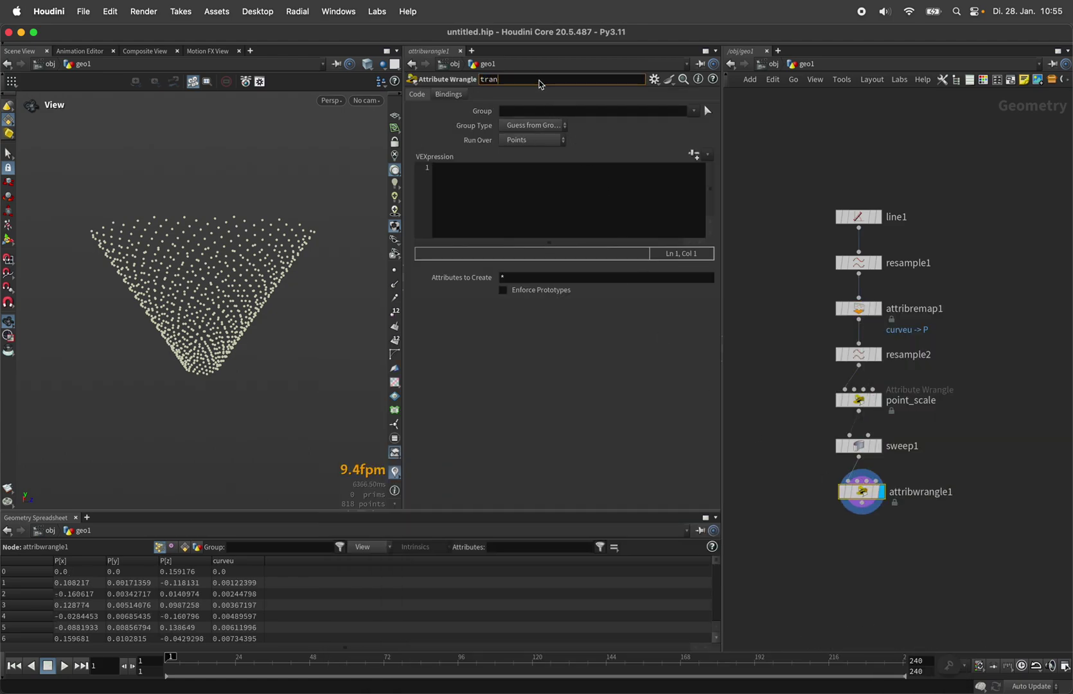
text(sform)
key(Return)
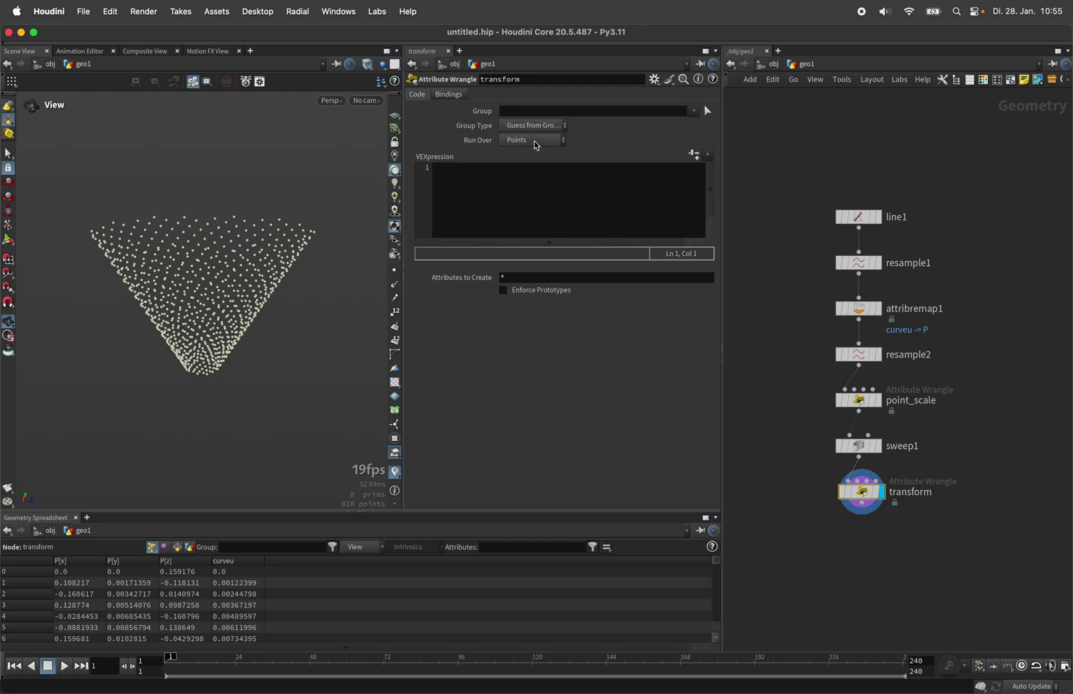
click(535, 184)
text(v@up)
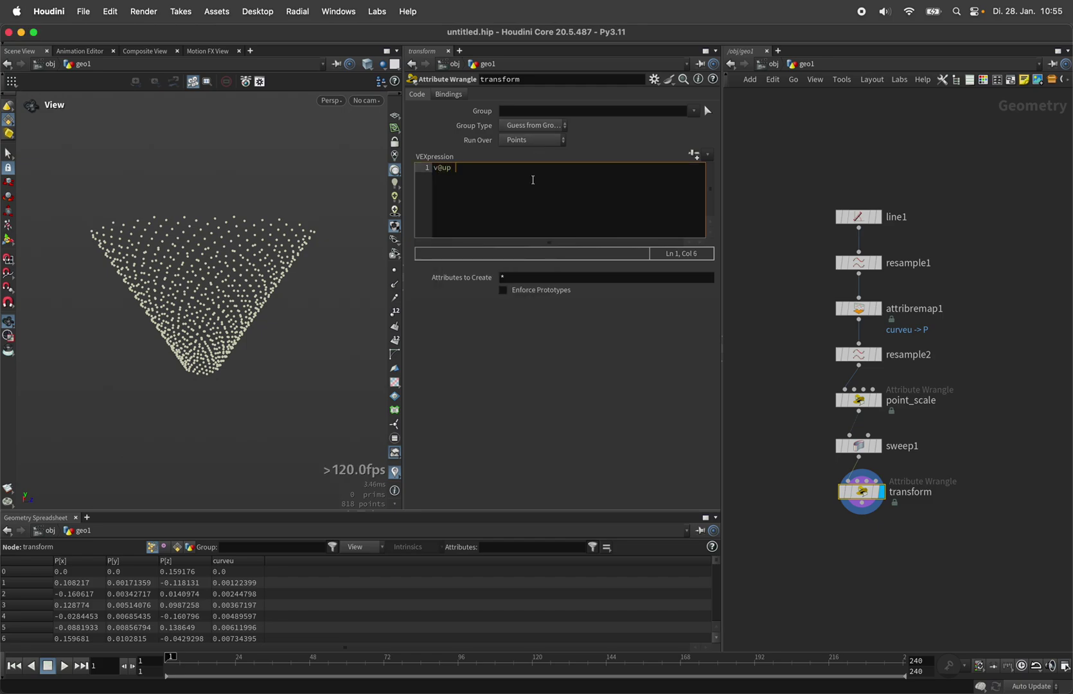
text( = {0};)
key(Left)
key(Left)
text(0)
key(Return)
text(v@)
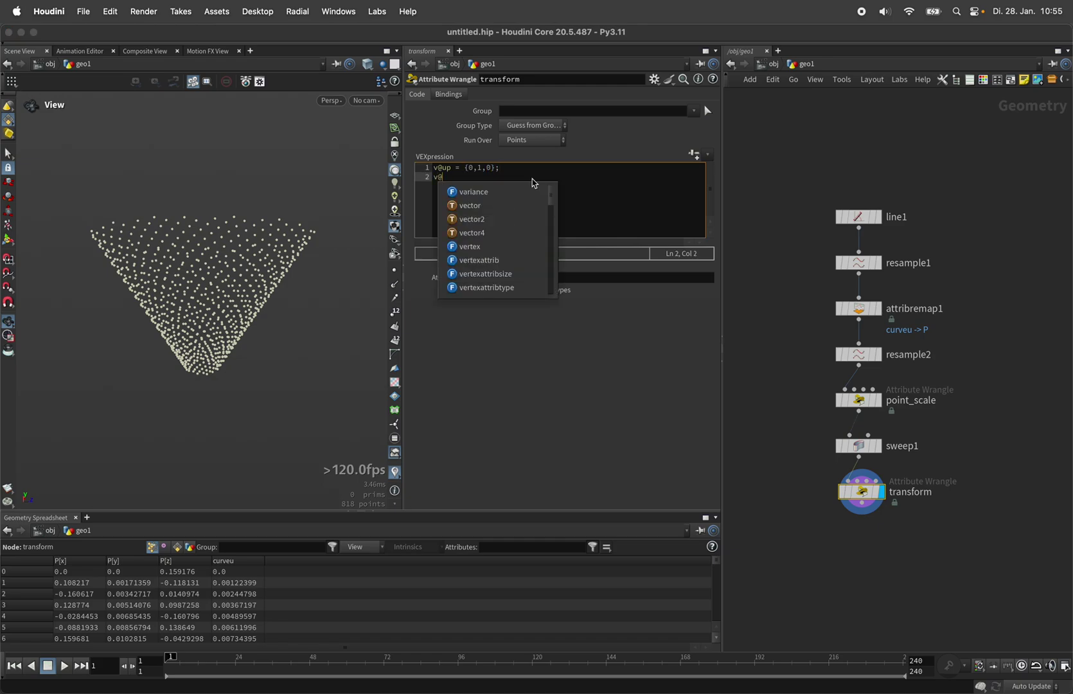
text(N = )
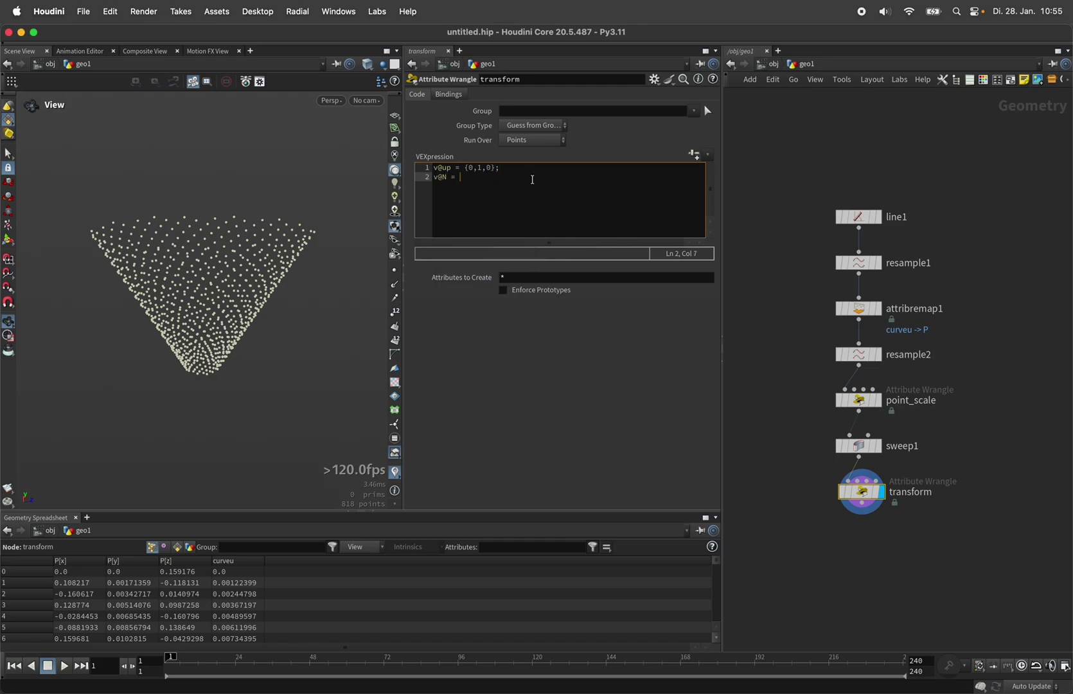
text(set(v@)
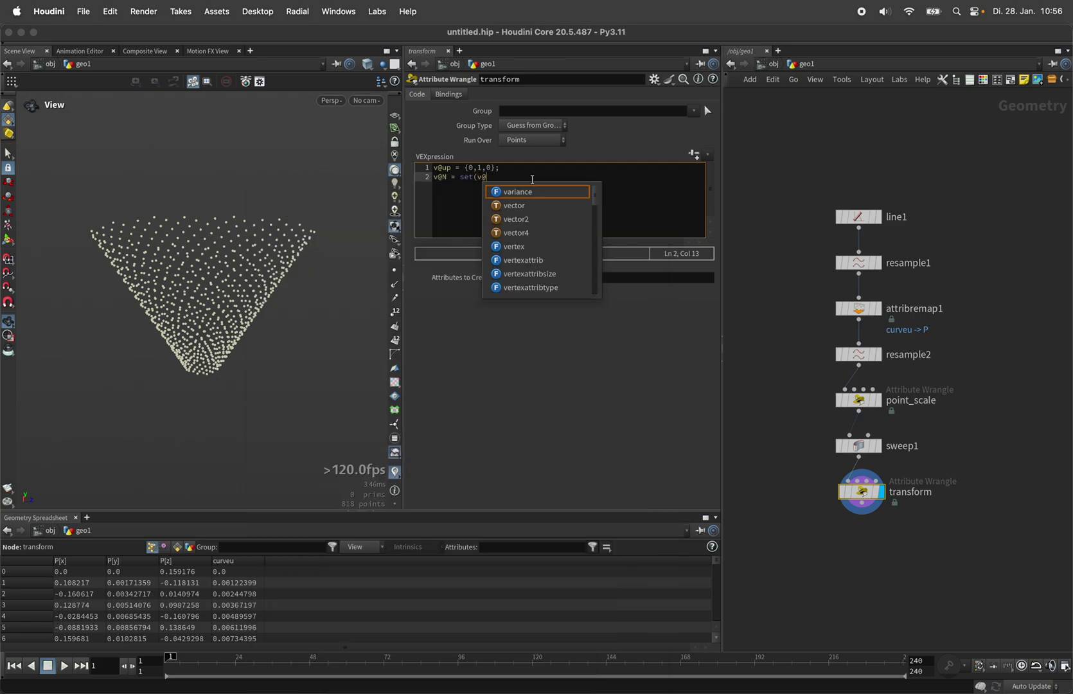
key(Escape)
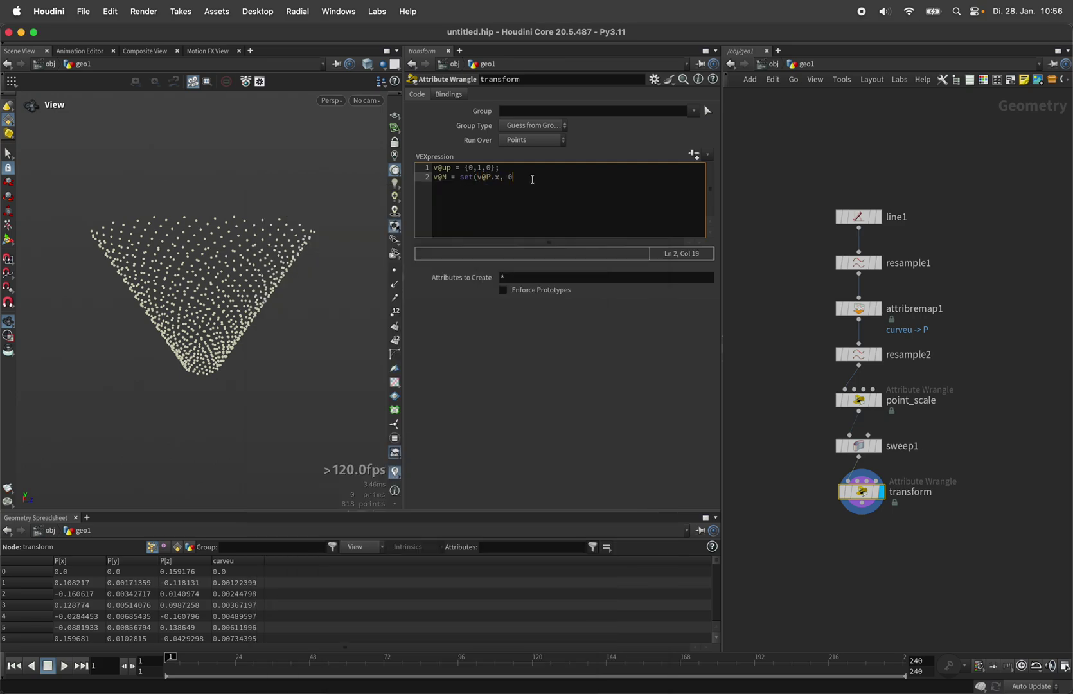
text(P.x, 0.0, v@P.z);)
click(463, 306)
click(394, 284)
drag(256, 290, 367, 230)
Step: Wrap the N expression in normalize() so the normals point horizontally outward
click(461, 181)
text(normalize()
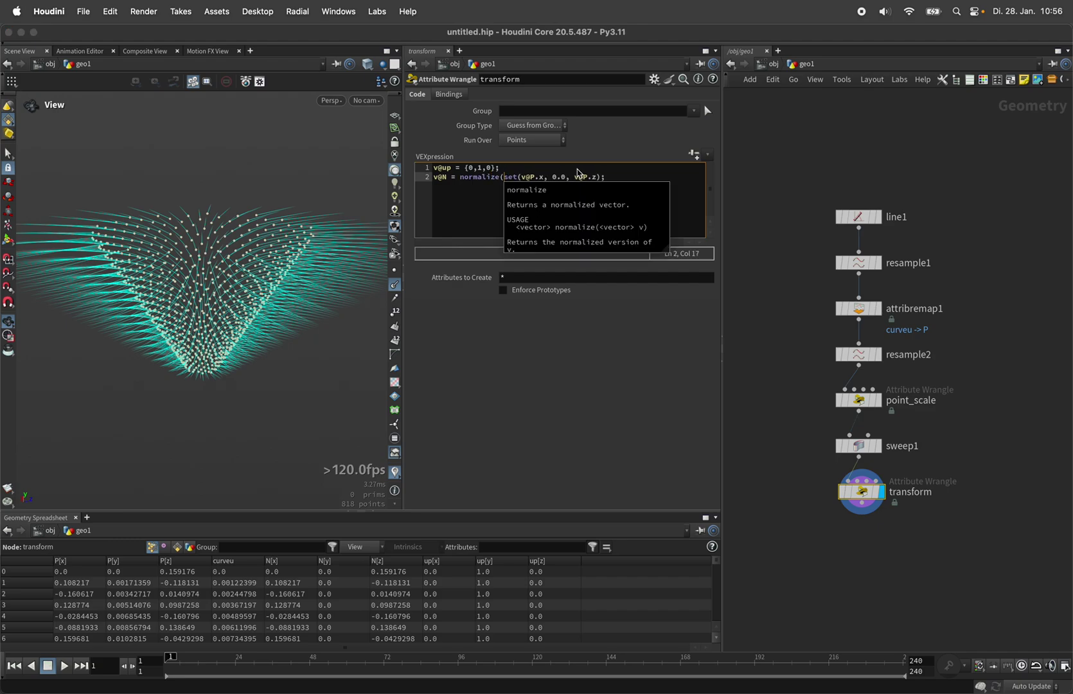
click(601, 178)
text())
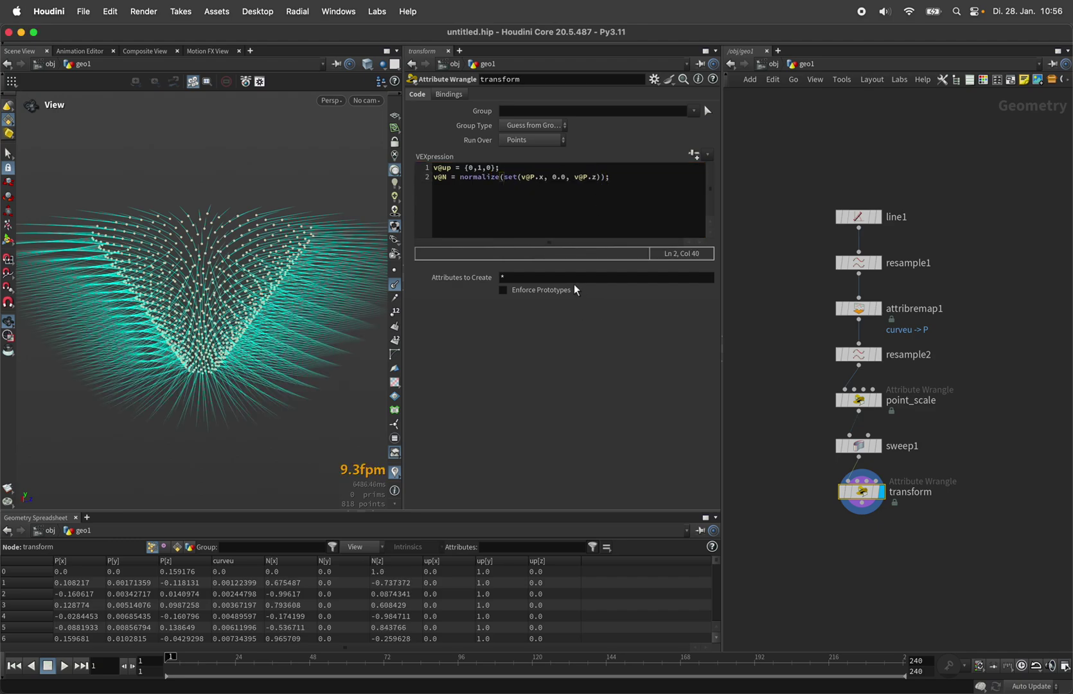
drag(236, 319, 239, 318)
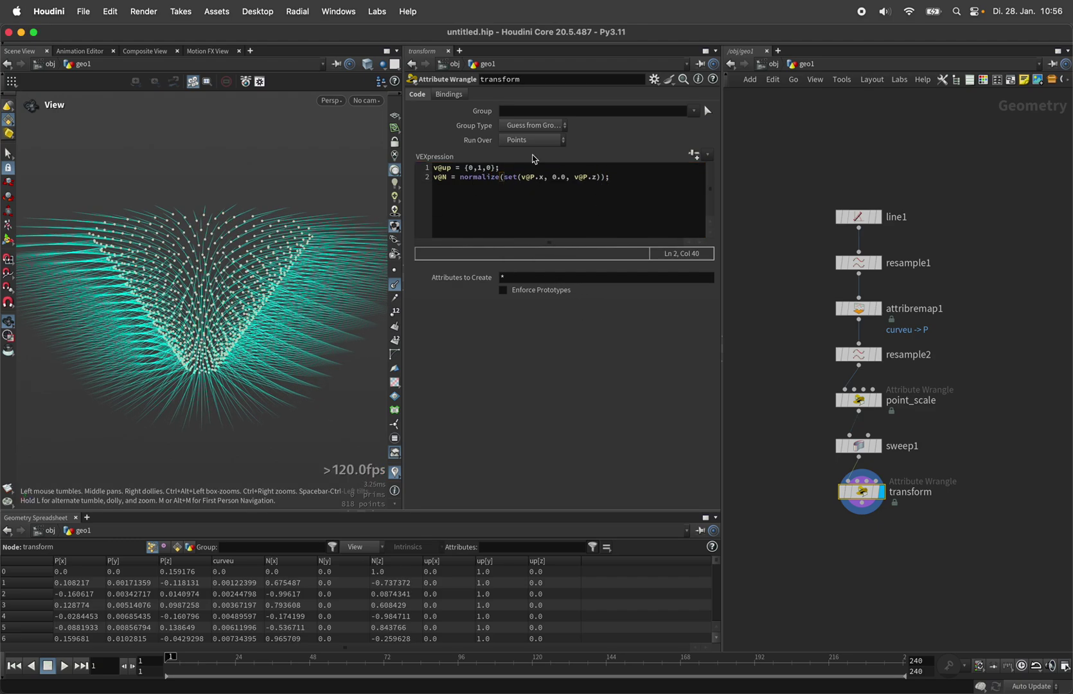
click(620, 183)
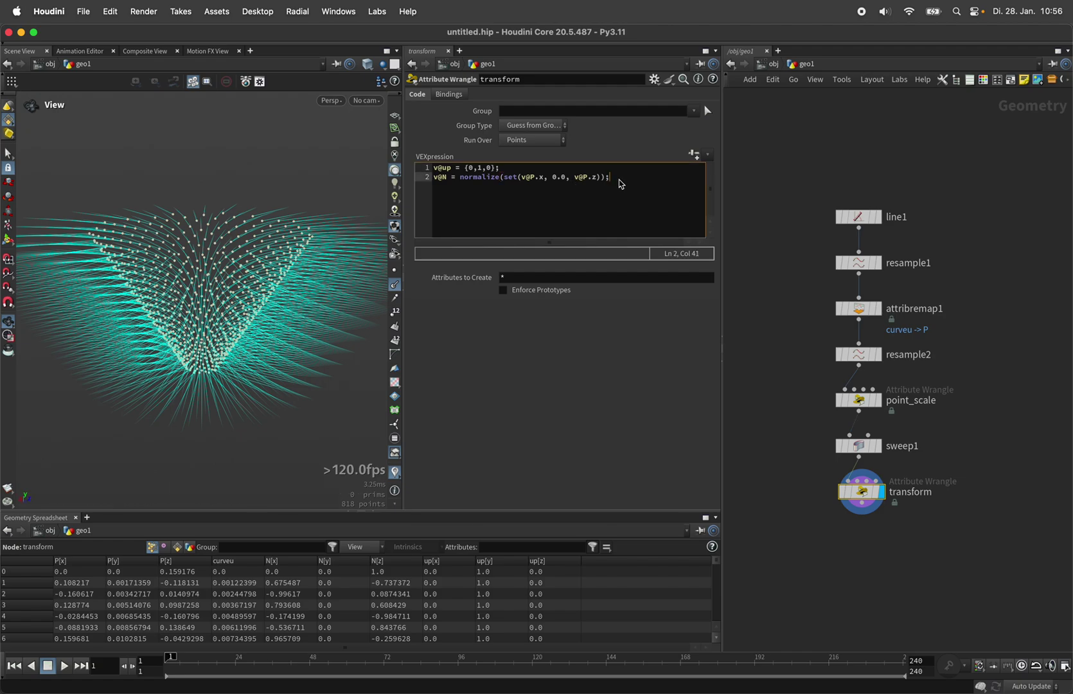
click(859, 446)
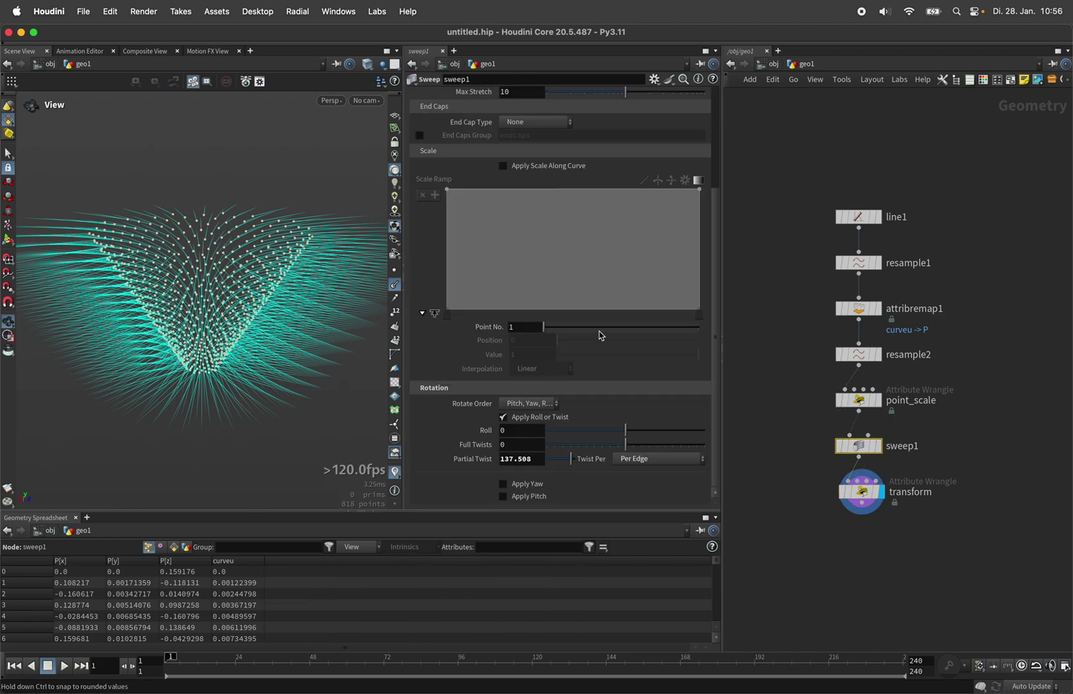
Step: Delete the ^ before pscale in sweep1's From Backbone Curves attribute list
drag(720, 216, 718, 101)
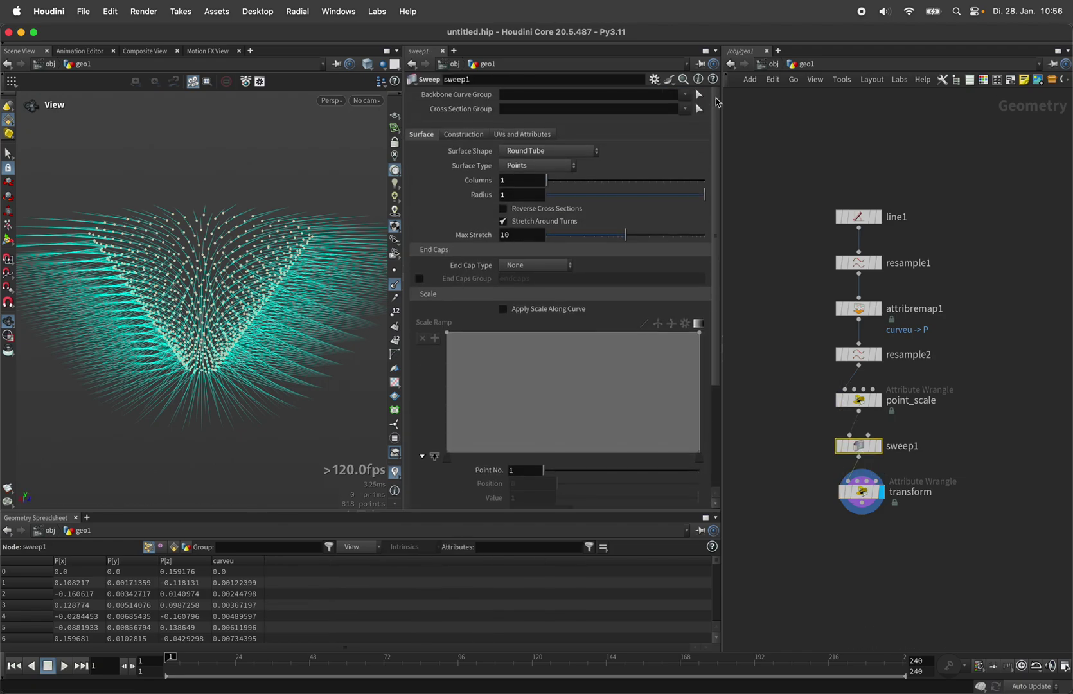
click(526, 135)
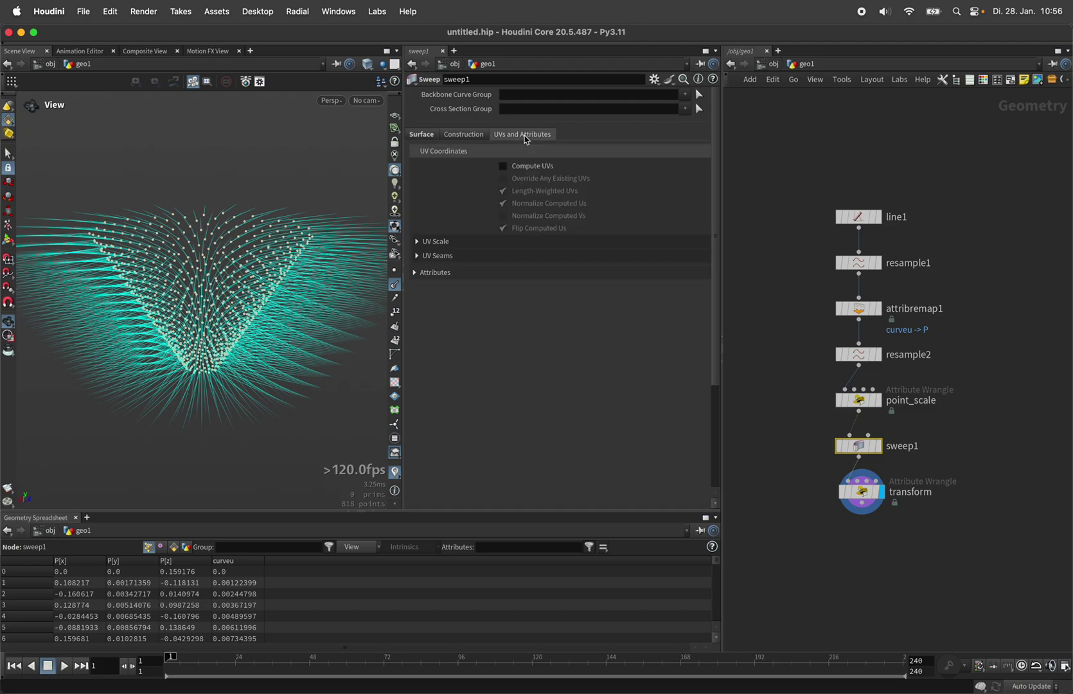
click(456, 275)
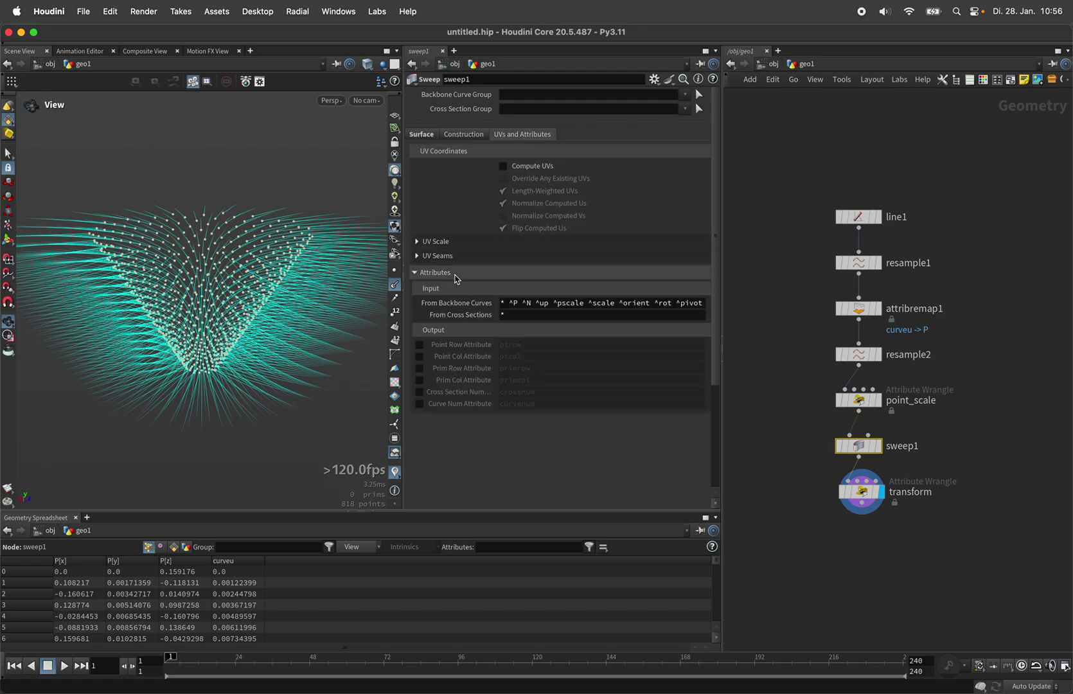
click(594, 304)
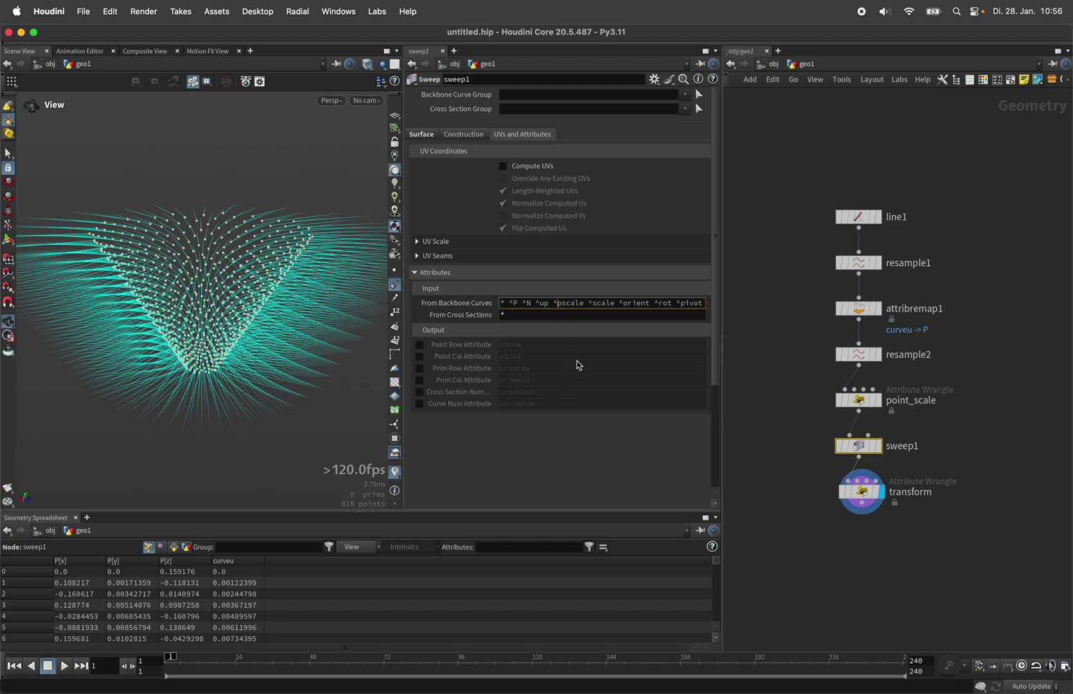
key(BackSpace)
key(Return)
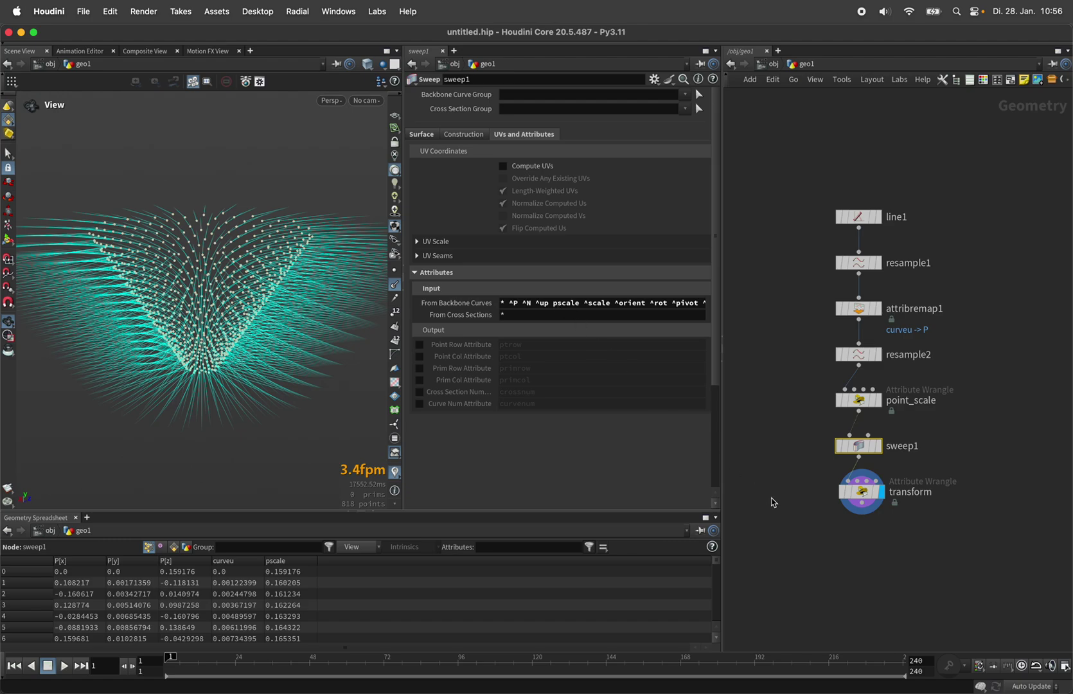
drag(868, 497, 864, 502)
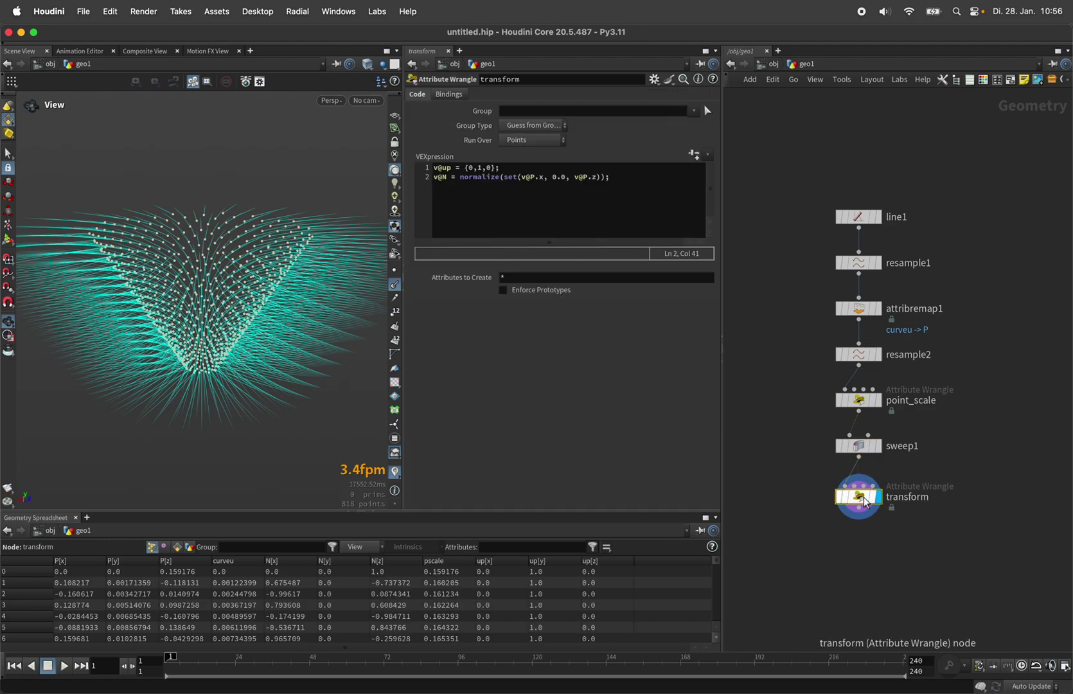
Step: Add f@pscale = sqrt(f@pscale) * s; to the transform wrangle
click(642, 187)
key(Return)
key(Return)
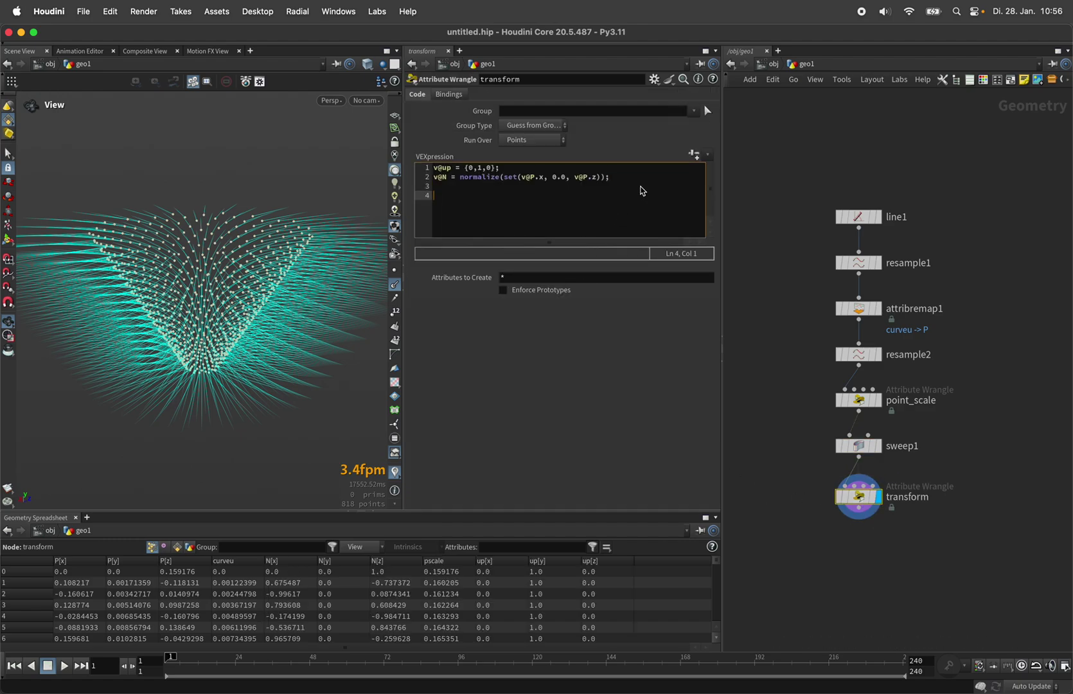
text(f@pscale = )
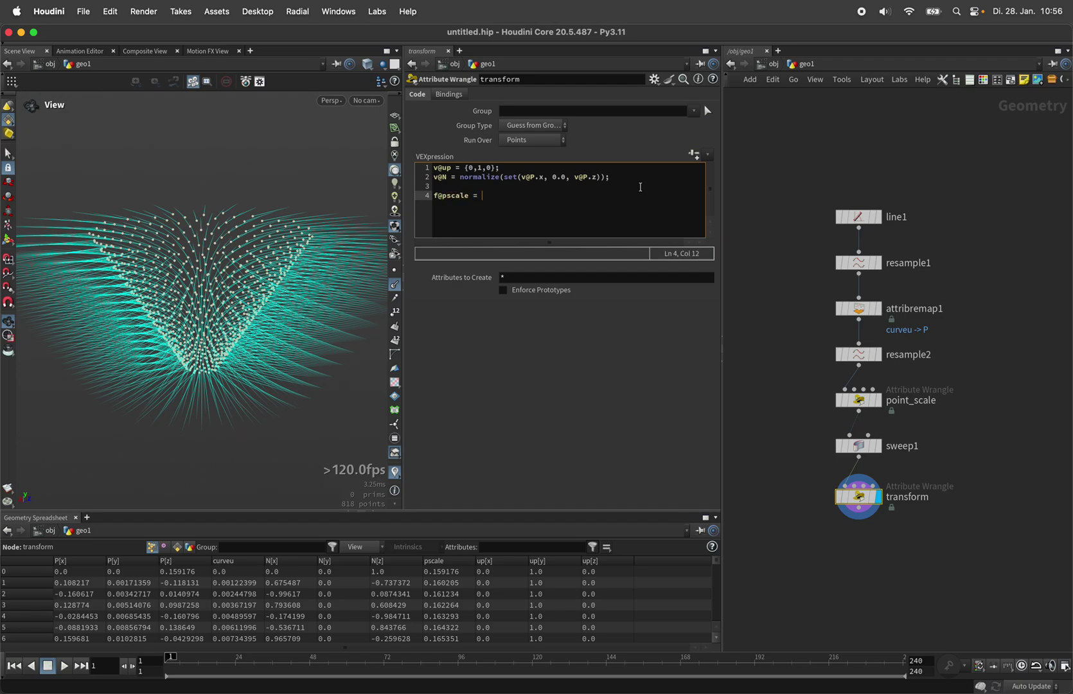
text(sqrt(f@pscale) * s;)
Step: Define float s = chf('scale'); as a spare parameter and set Scale to 0.2
click(436, 169)
key(Return)
key(Return)
key(Up)
key(Up)
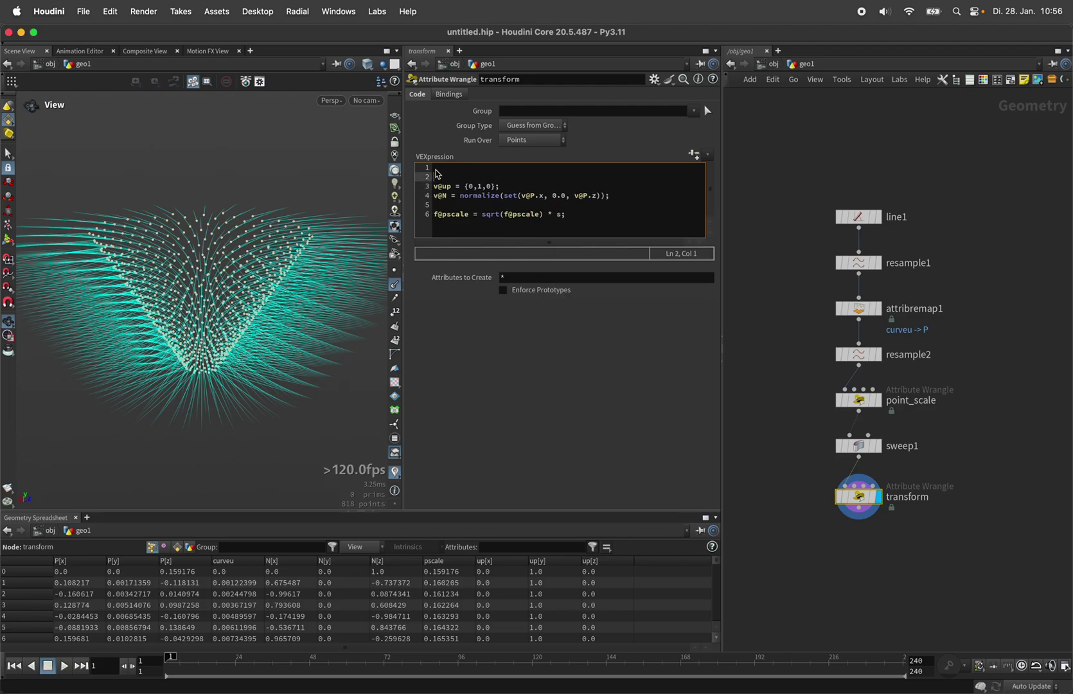
text(float s = chf())
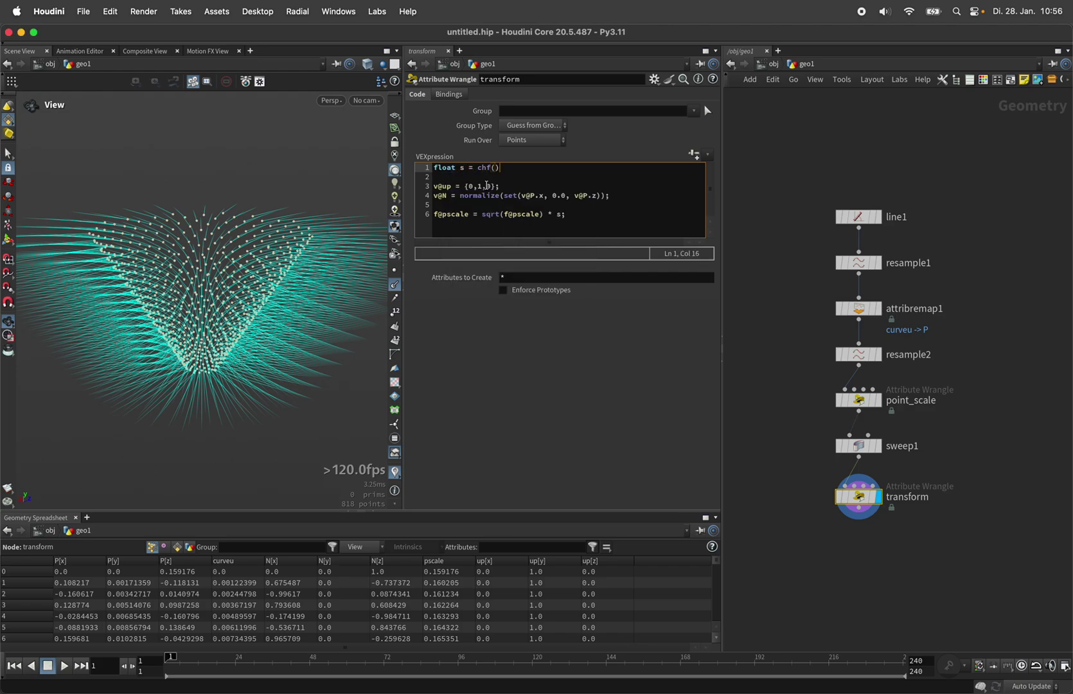
text('')
click(694, 155)
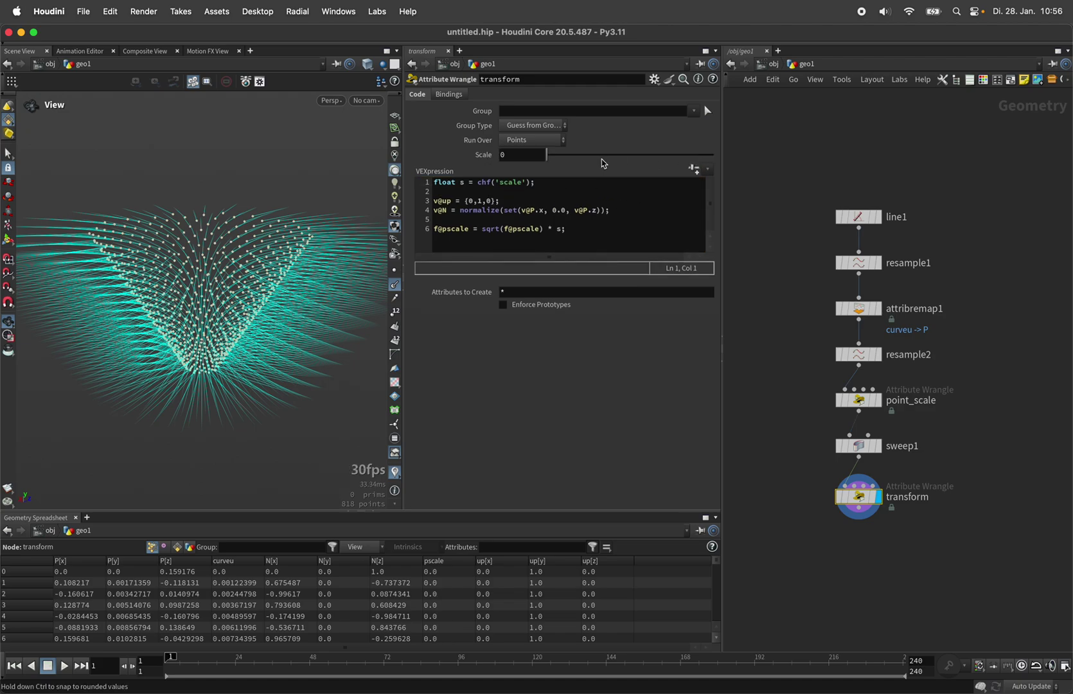
drag(574, 157, 581, 160)
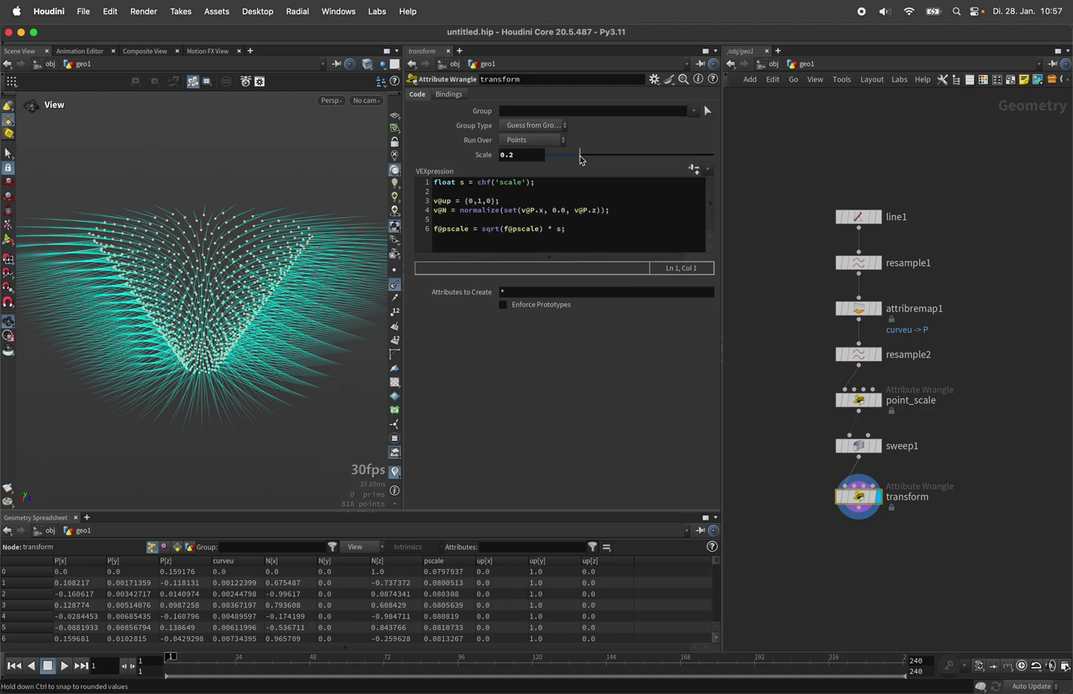
Step: Add a Labs Tree Simple Leaf node, tree_simple_leaf1, to geo1 and frame its leaf
middle_drag(764, 427, 805, 381)
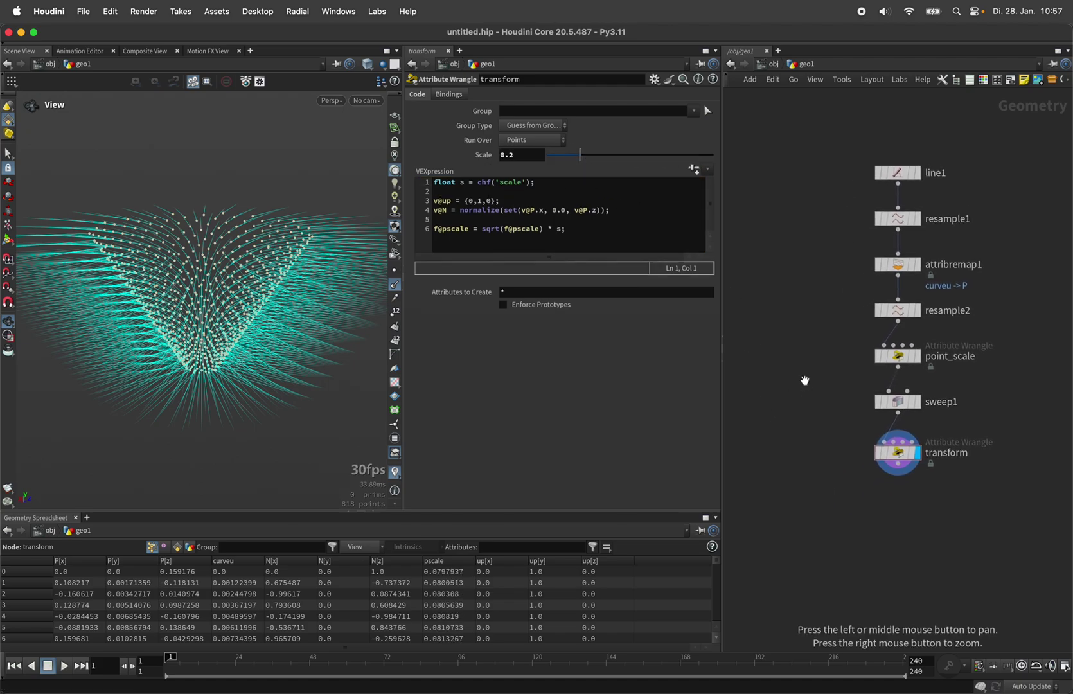
key(Tab)
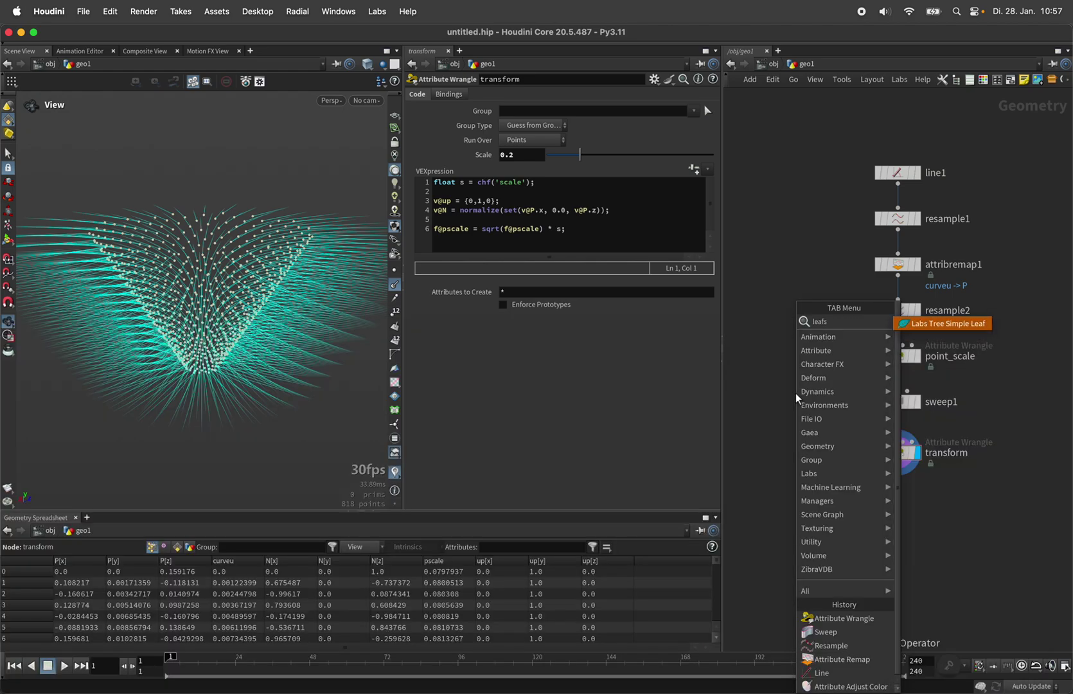
key(Escape)
click(797, 404)
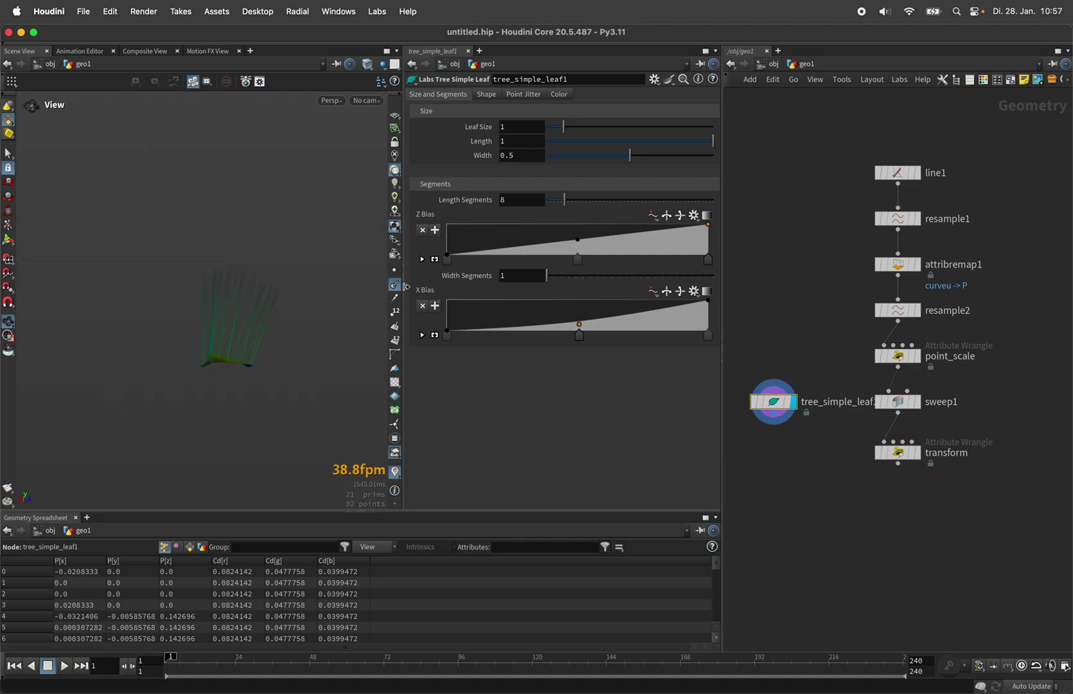
key(h)
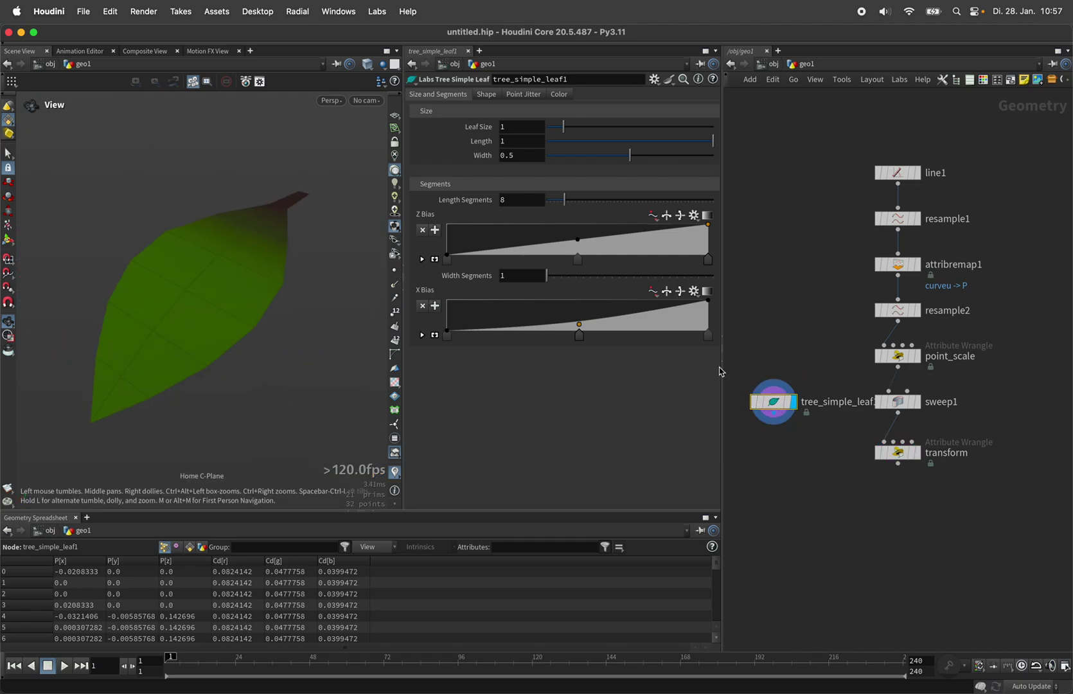
Step: Inspect sweep5's surface and scale ramp inside the leaf, then move the leaf beside the transform wrangle
double_click(774, 404)
click(819, 360)
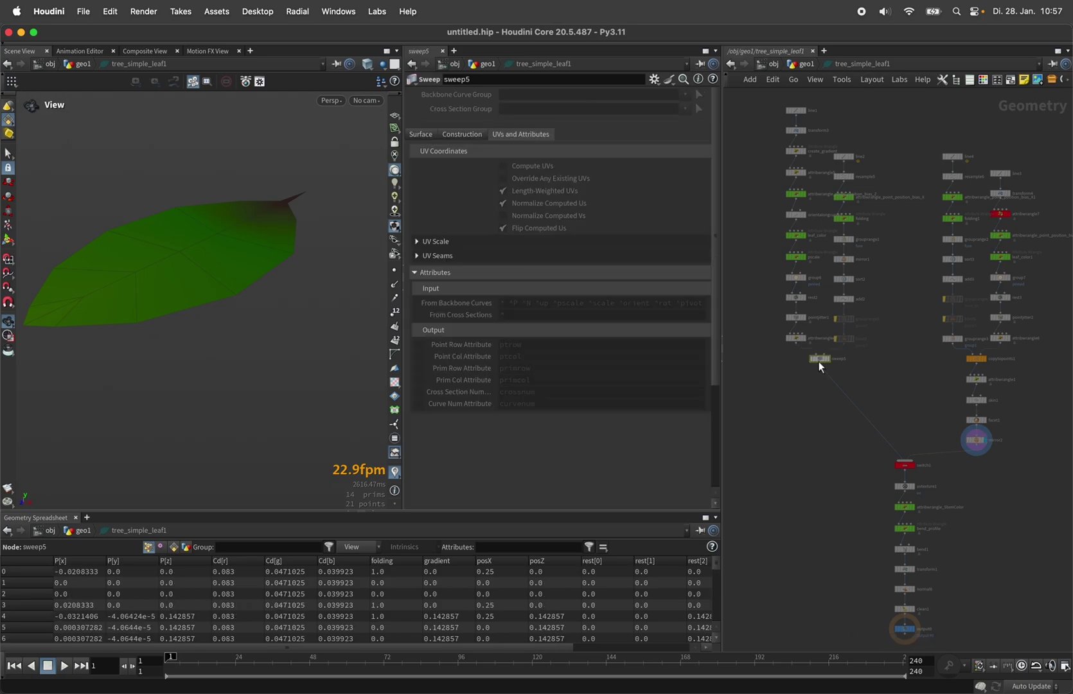
click(430, 135)
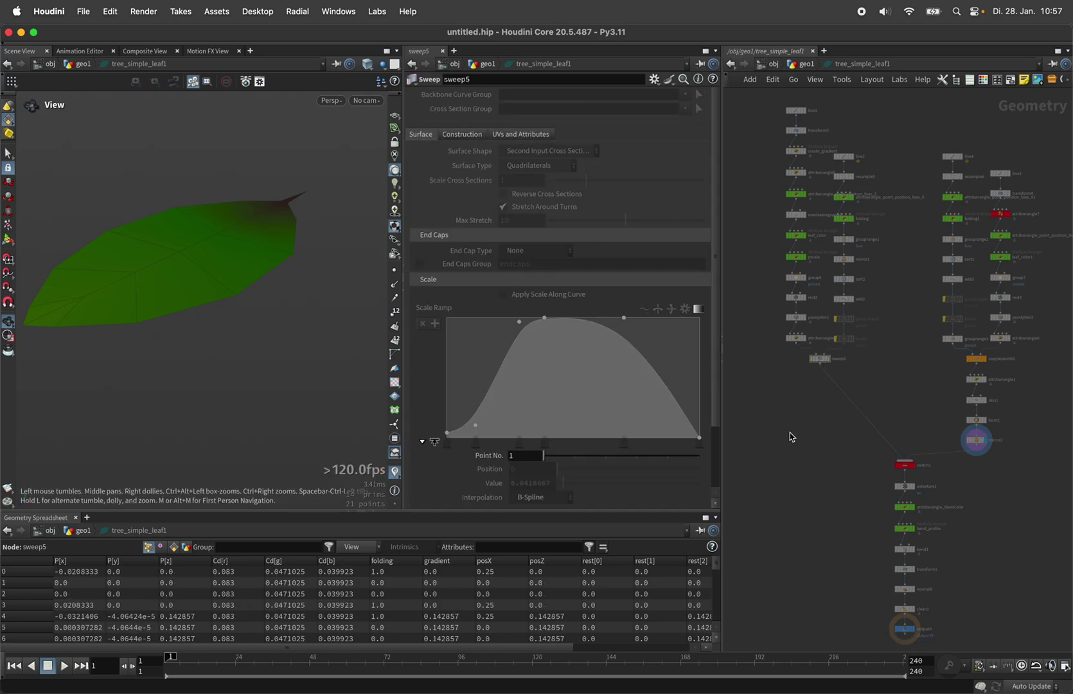
key(u)
drag(781, 423, 759, 461)
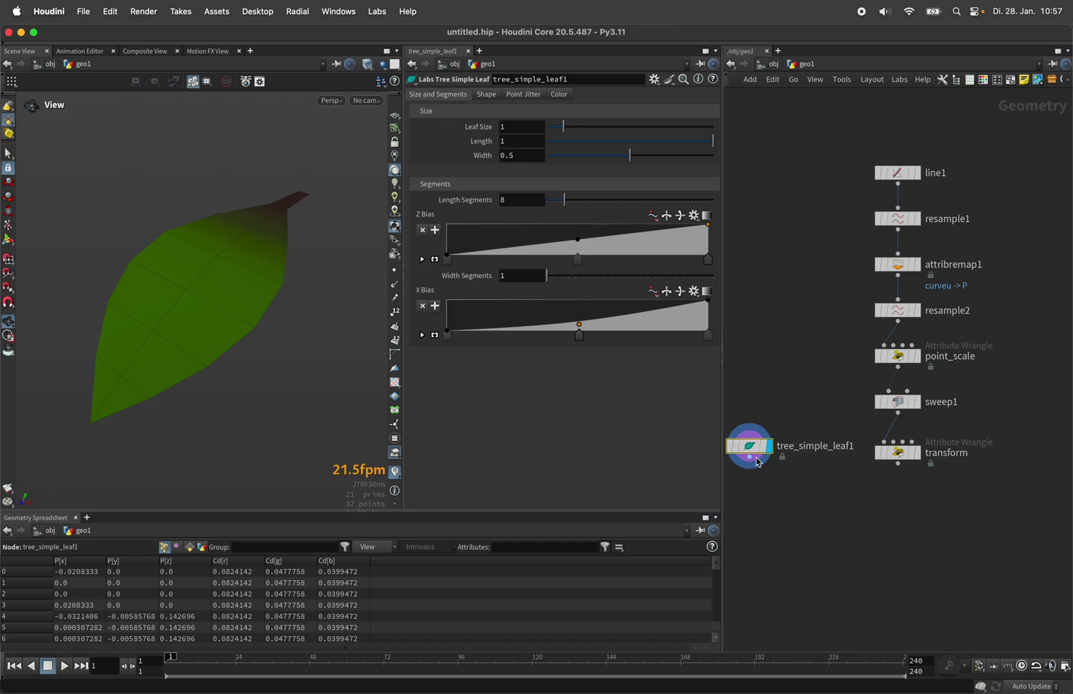
Step: Copy the leaf onto the transform wrangle's points with a Copy to Points node (ctop)
click(759, 462)
click(808, 495)
text(ctop)
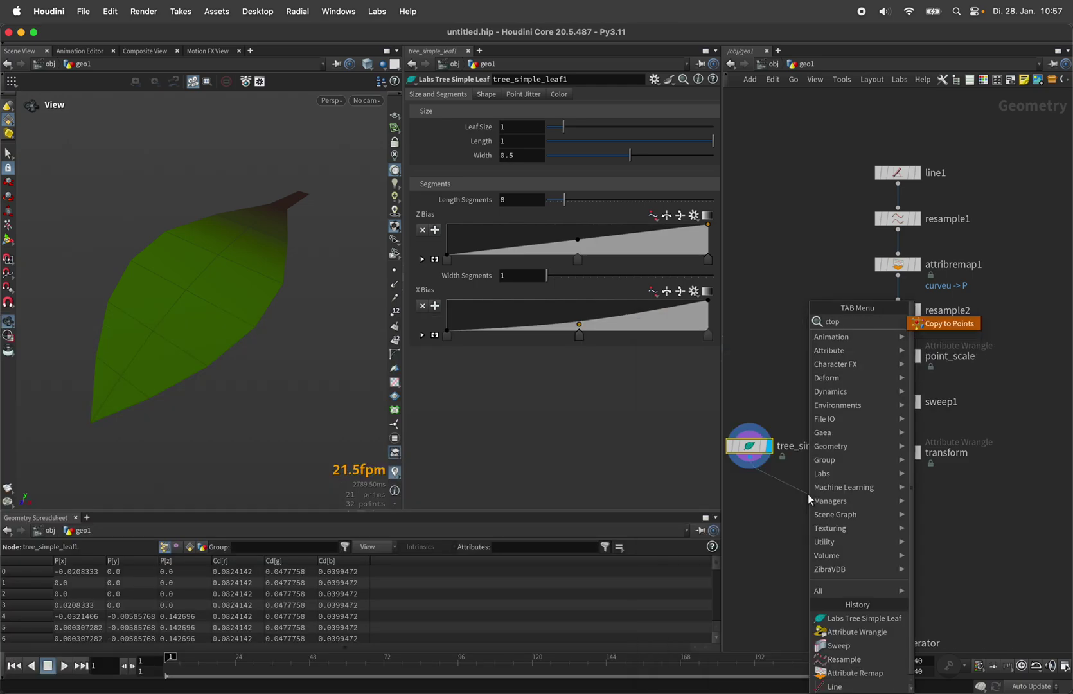
key(Return)
click(898, 462)
click(817, 484)
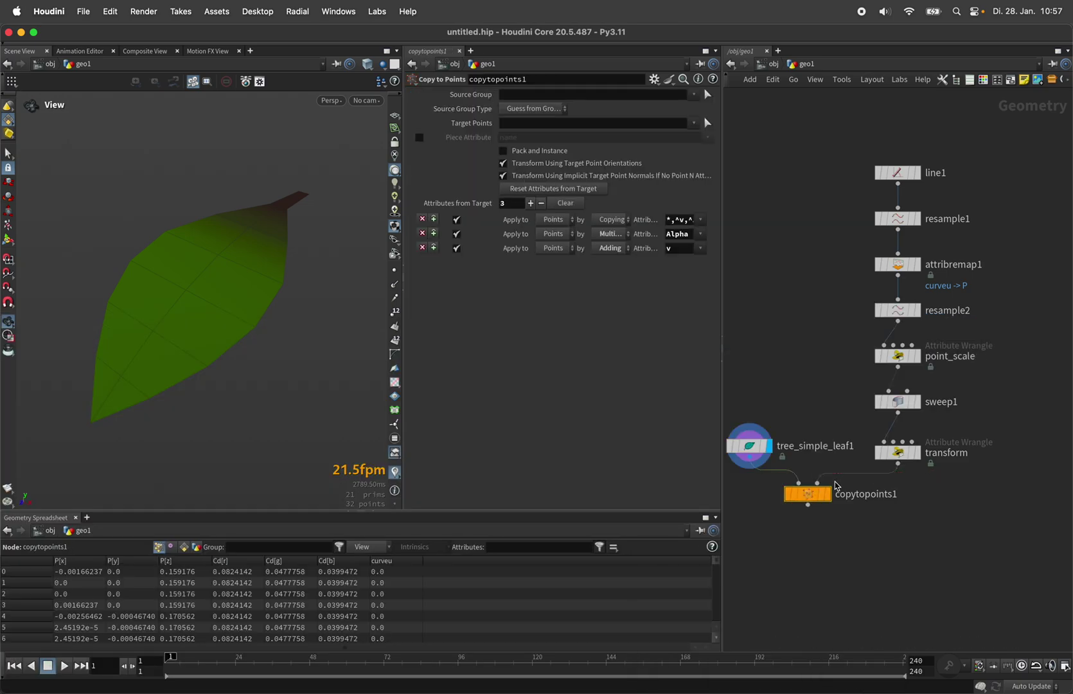
drag(808, 495, 808, 525)
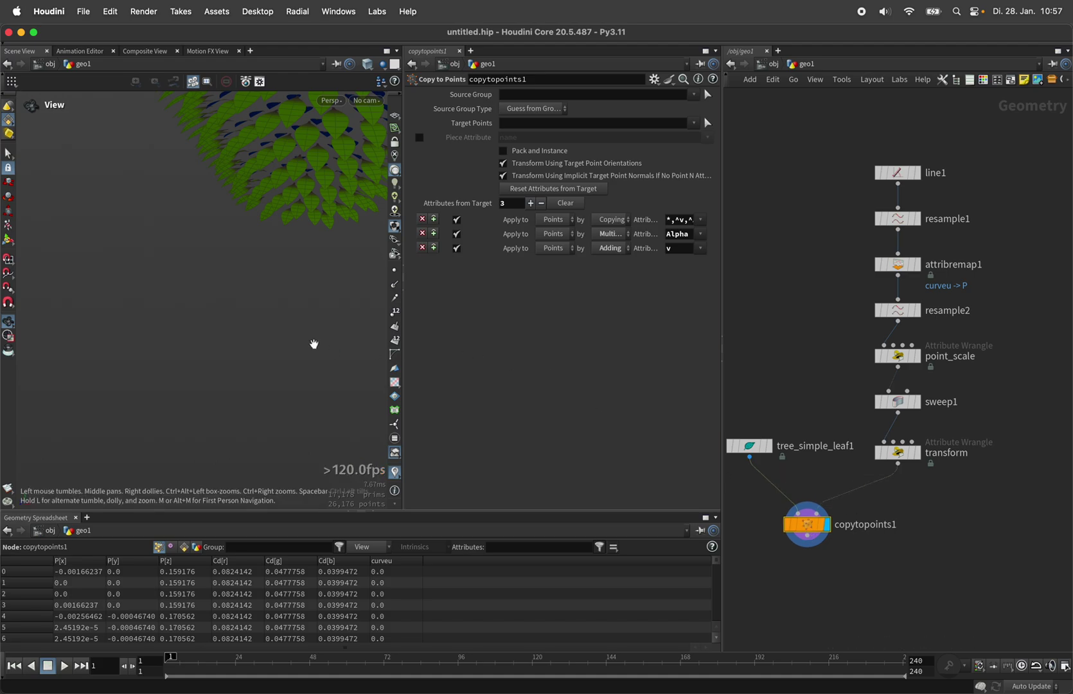
key(h)
drag(290, 354, 193, 283)
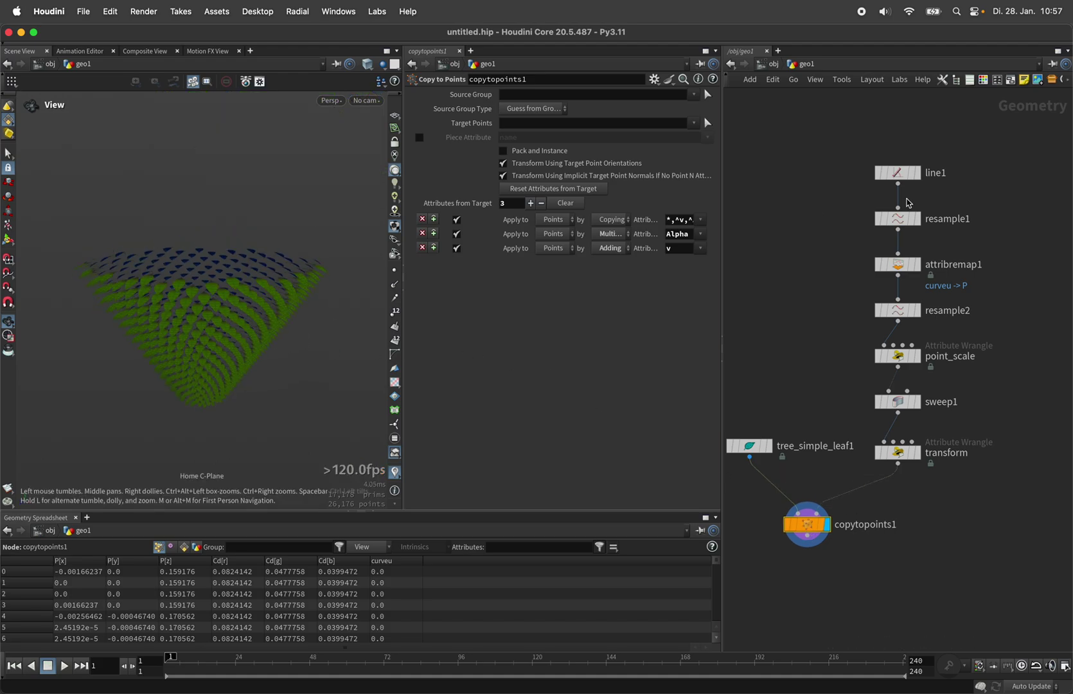
click(915, 270)
Step: Switch attribremap1's ramp to the Hill preset with peak at 0.279 and Output Max 0.397
click(694, 265)
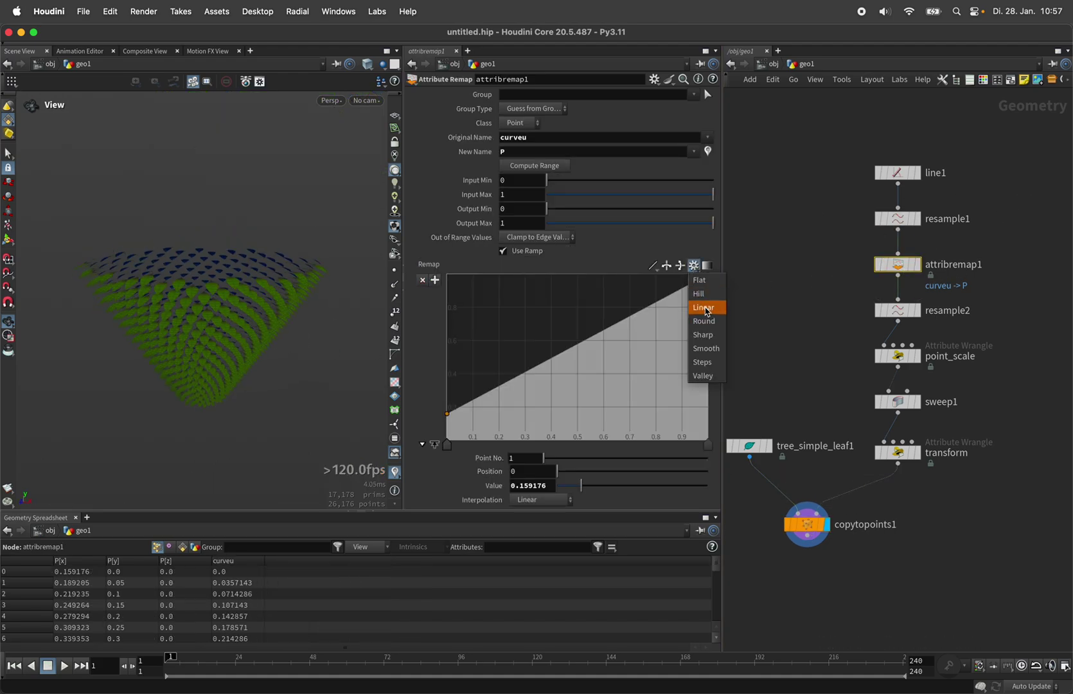
click(699, 294)
drag(579, 449, 520, 446)
drag(678, 224, 572, 210)
key(h)
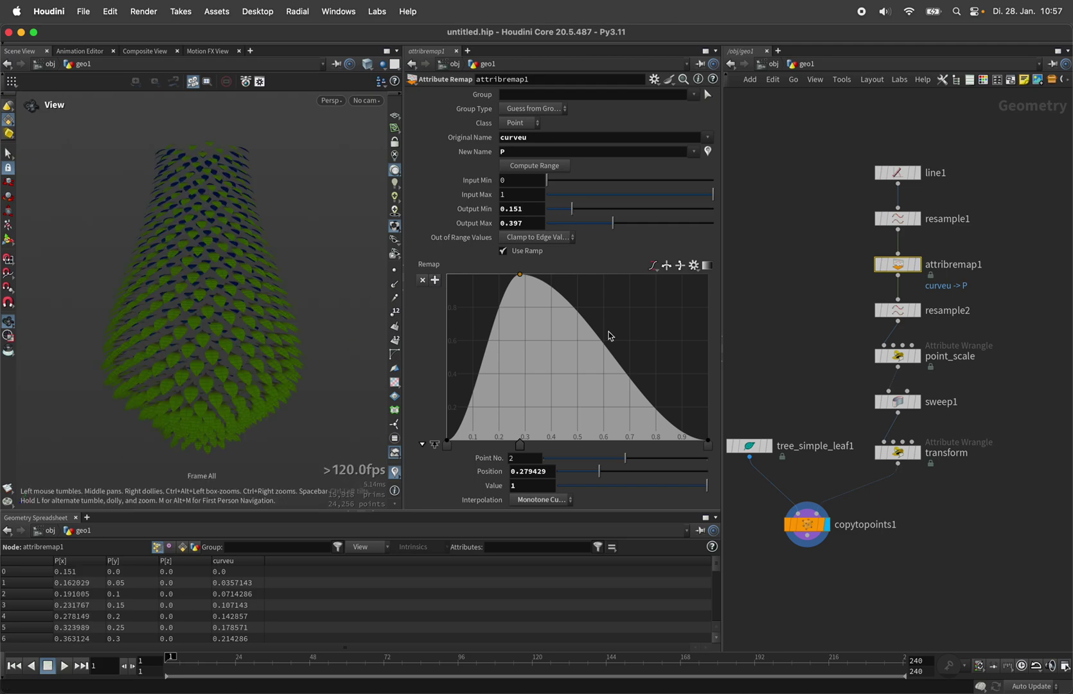
key(Tab)
Step: Insert an Attribute Adjust Color node (acolo) between transform and copytopoints1
text(acolo)
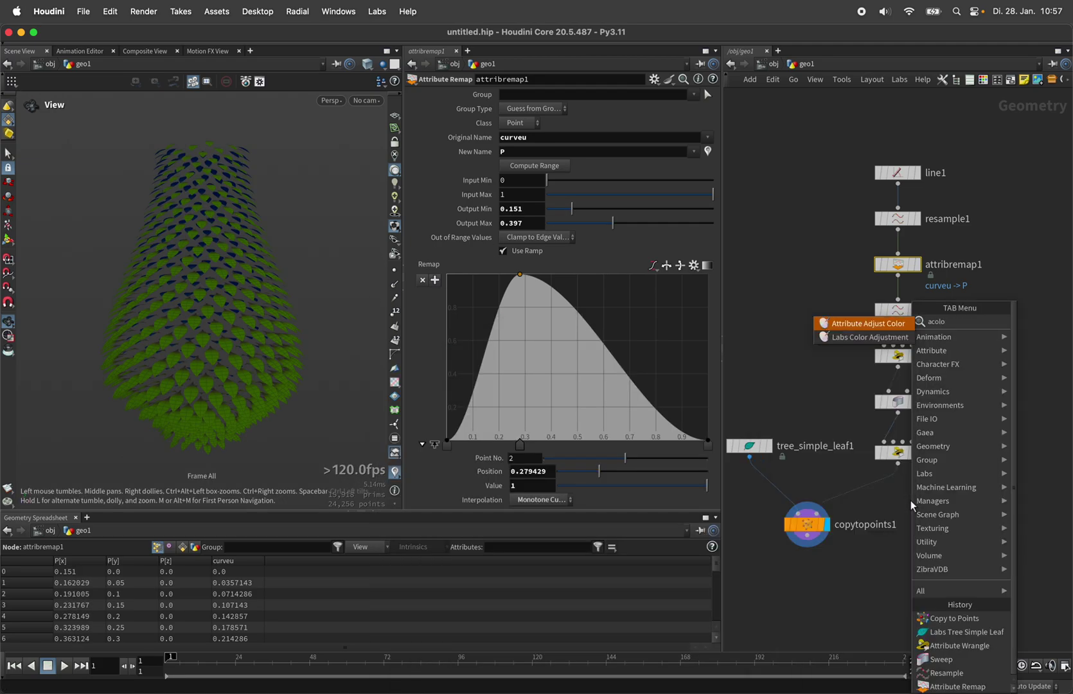
key(Return)
click(891, 505)
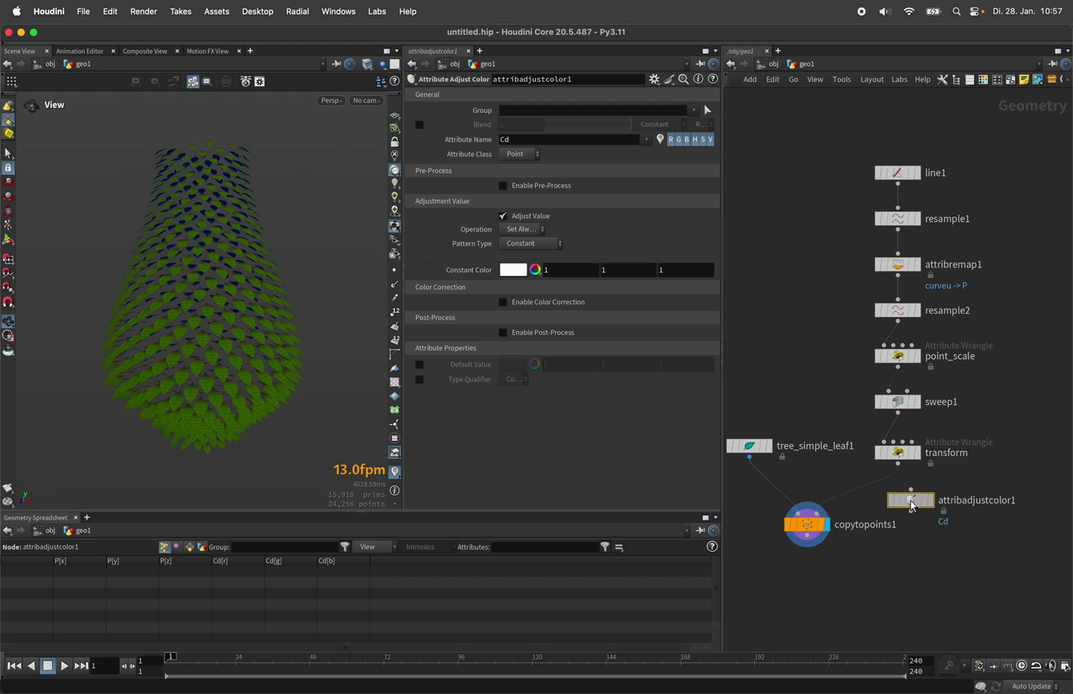
drag(891, 505, 906, 506)
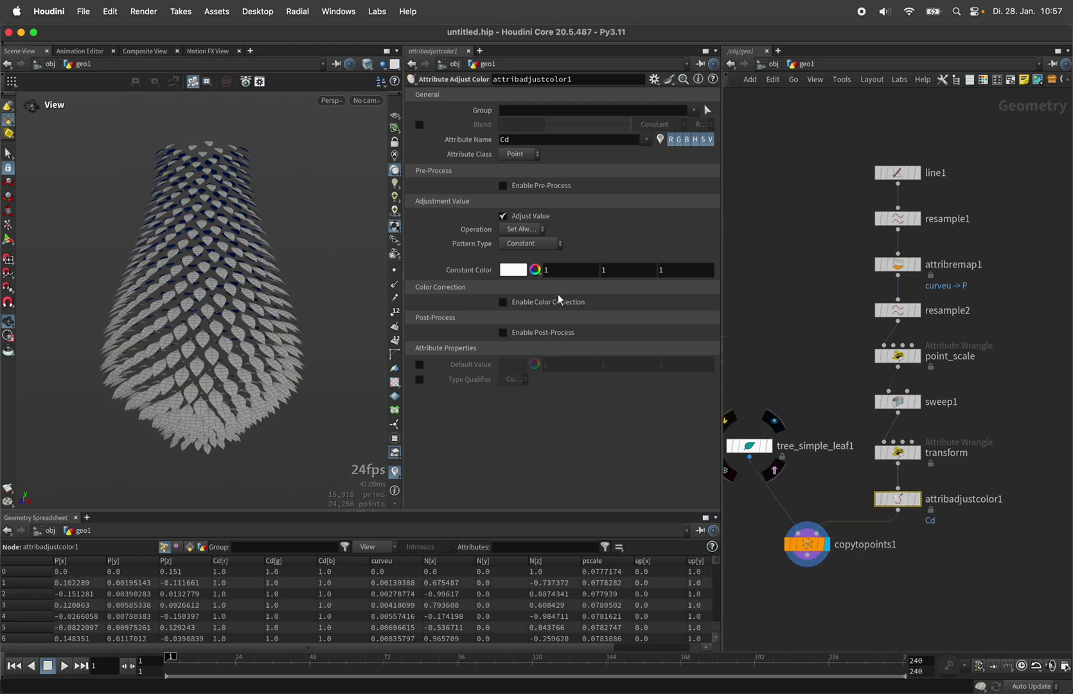
Step: Set the color Pattern Type to Bounding Box running along Y
click(538, 244)
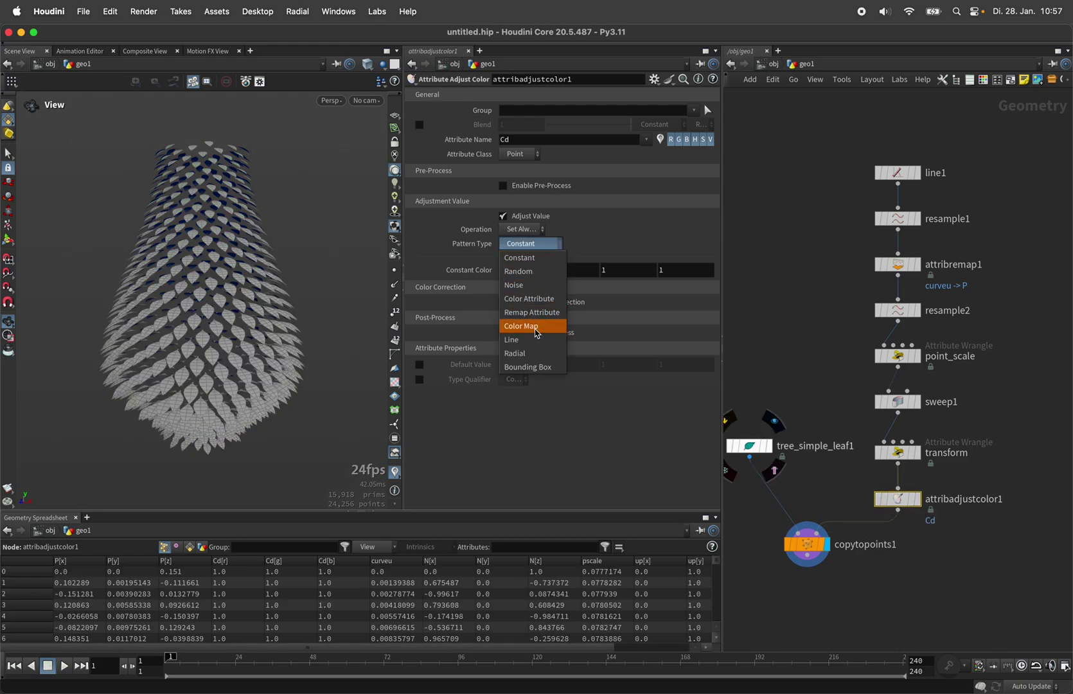
click(534, 368)
click(509, 357)
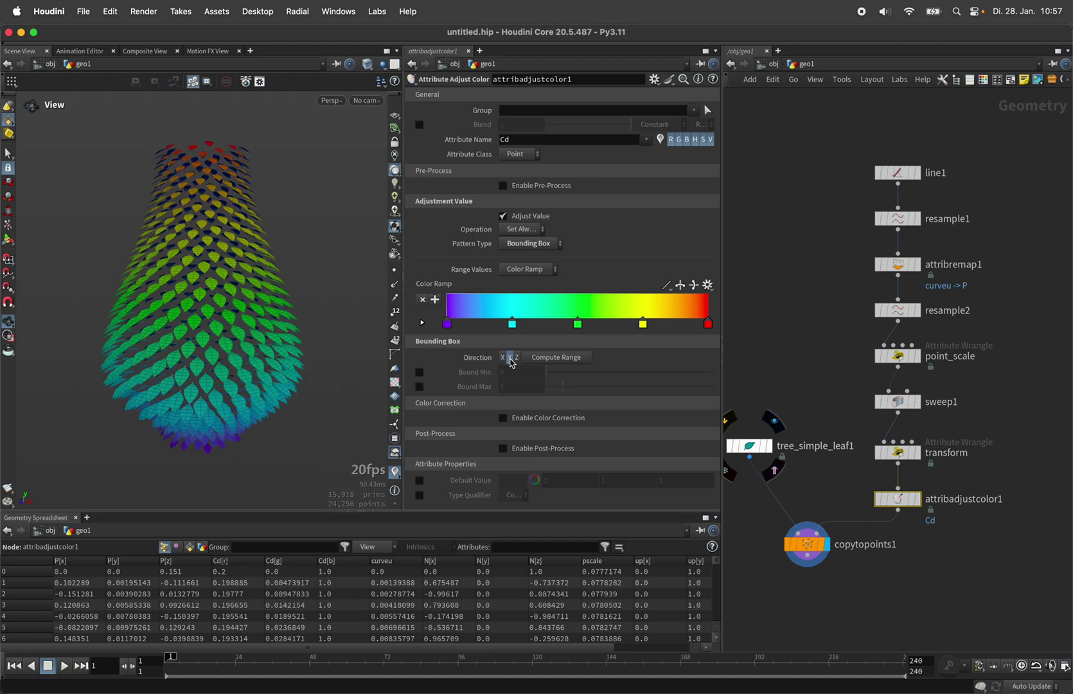
drag(248, 279, 269, 291)
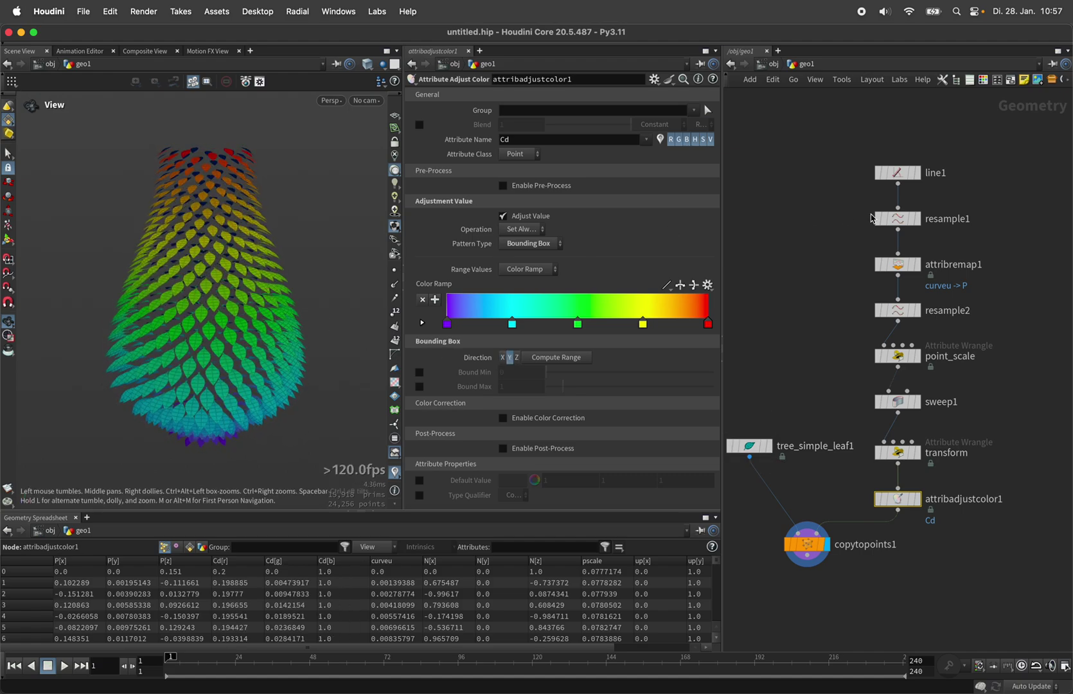
click(898, 264)
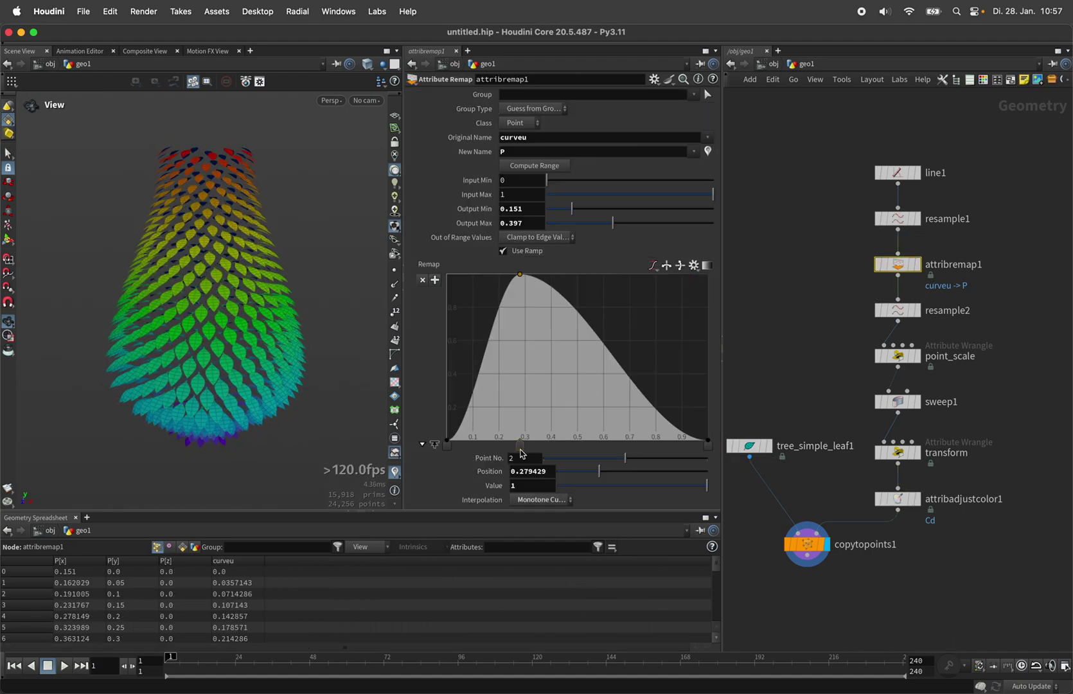
Step: Move attribremap1's ramp peak right, via 0.308, to position 0.479
drag(522, 454, 572, 458)
drag(239, 275, 155, 321)
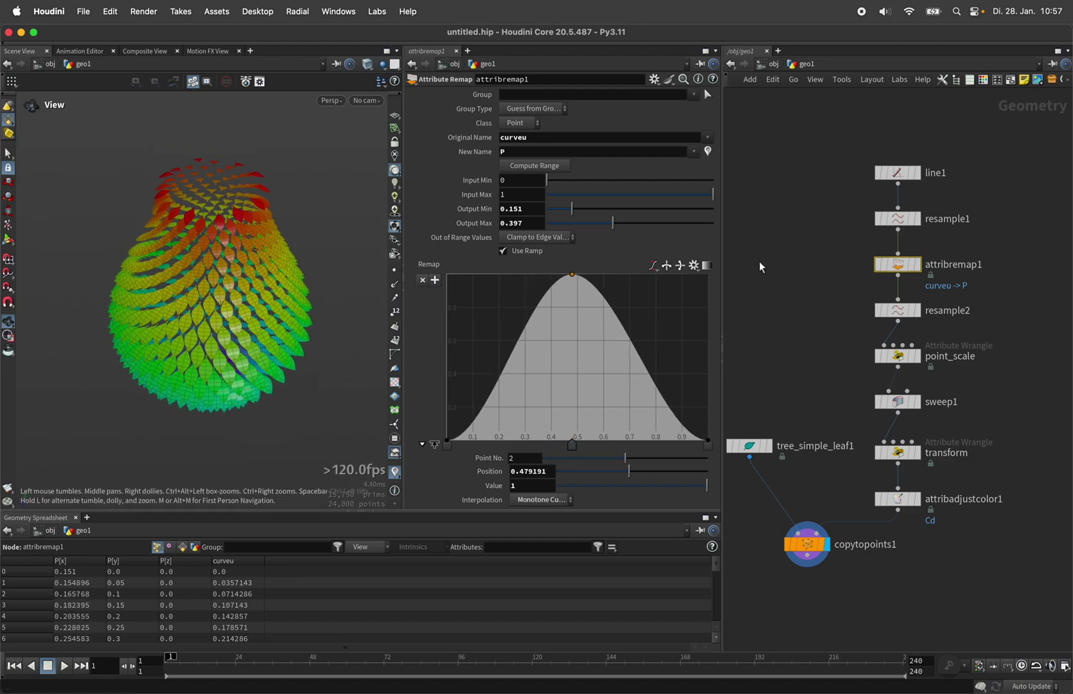
click(898, 311)
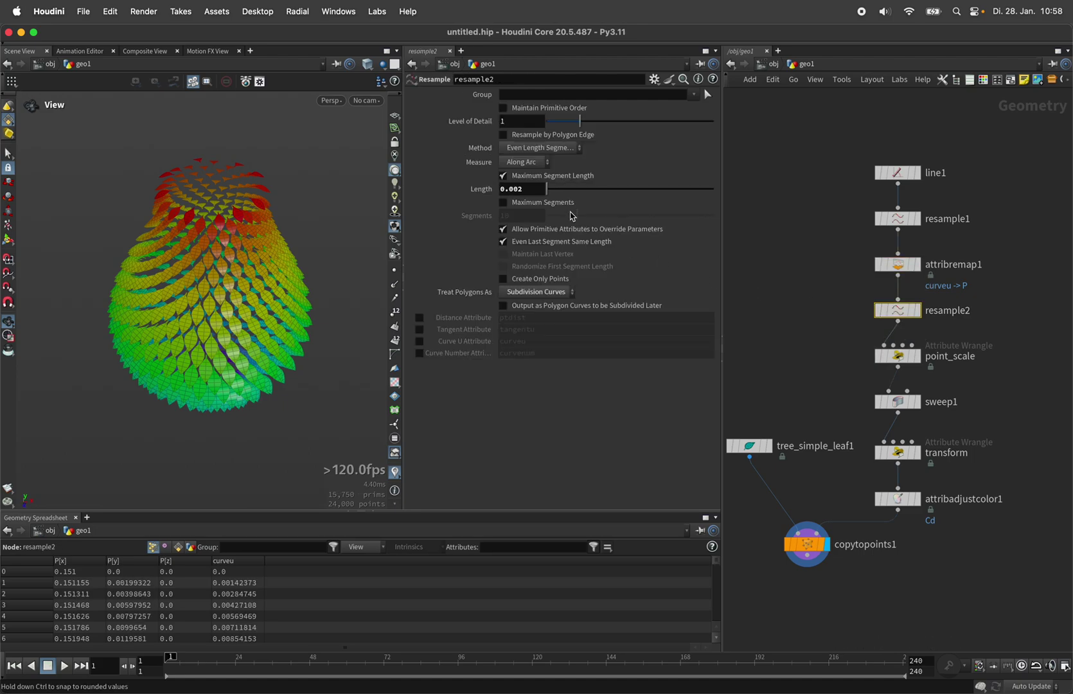
Step: Set resample2's Length to 0.001, then change it to 0.003
click(528, 192)
text(1)
key(Return)
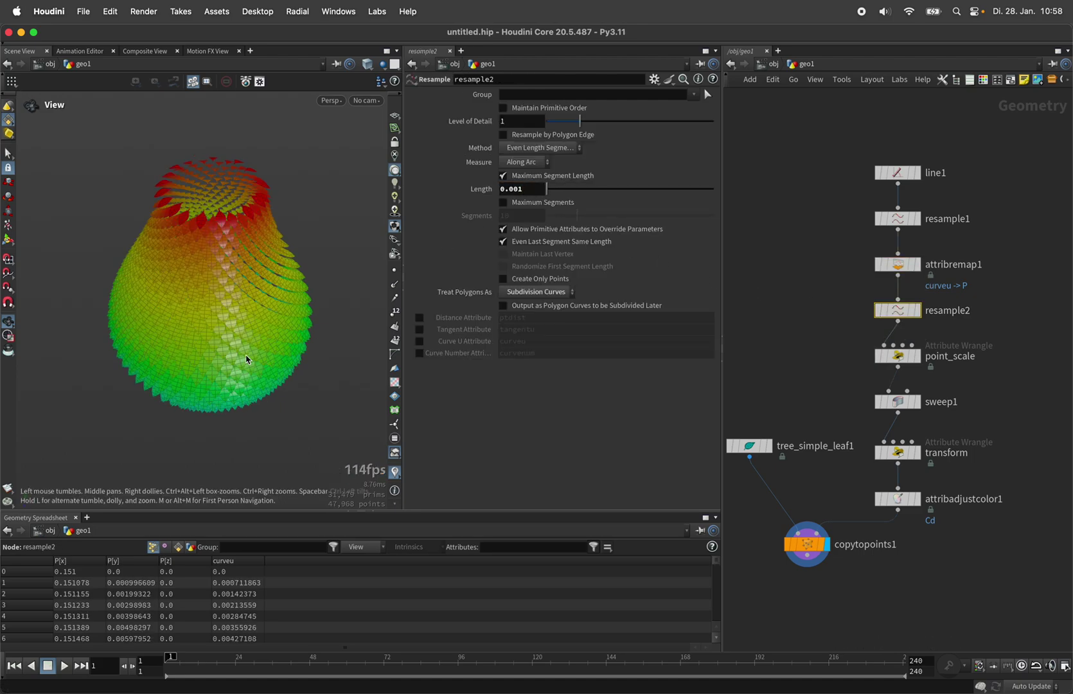
drag(240, 360, 283, 354)
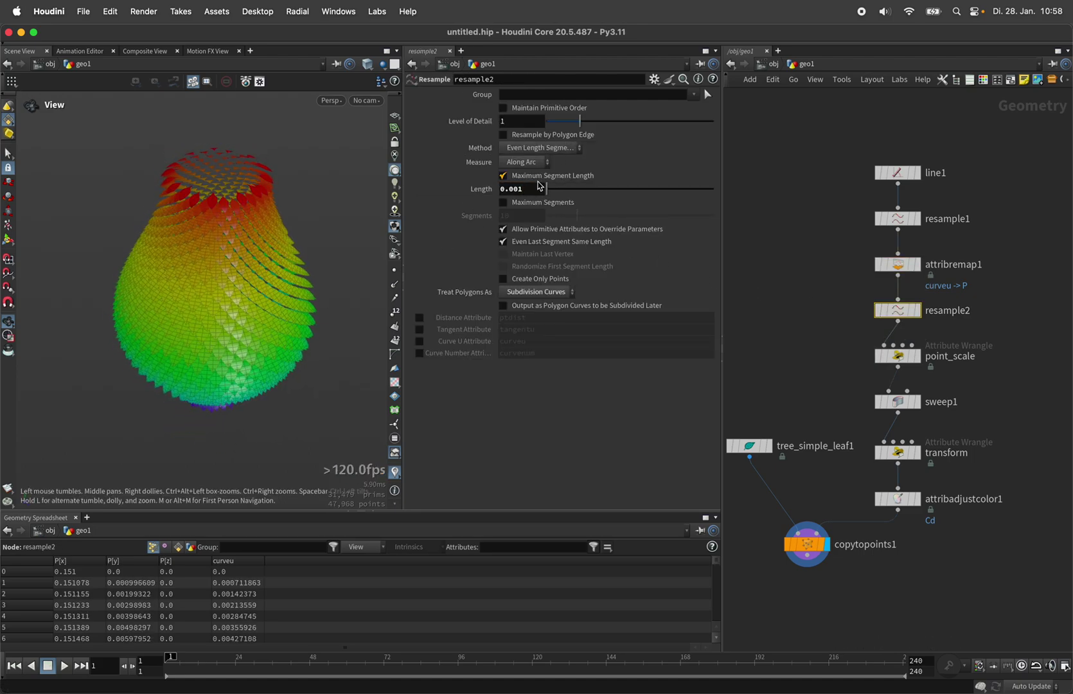
click(540, 189)
key(BackSpace)
text(3)
key(Return)
middle_drag(281, 274, 303, 269)
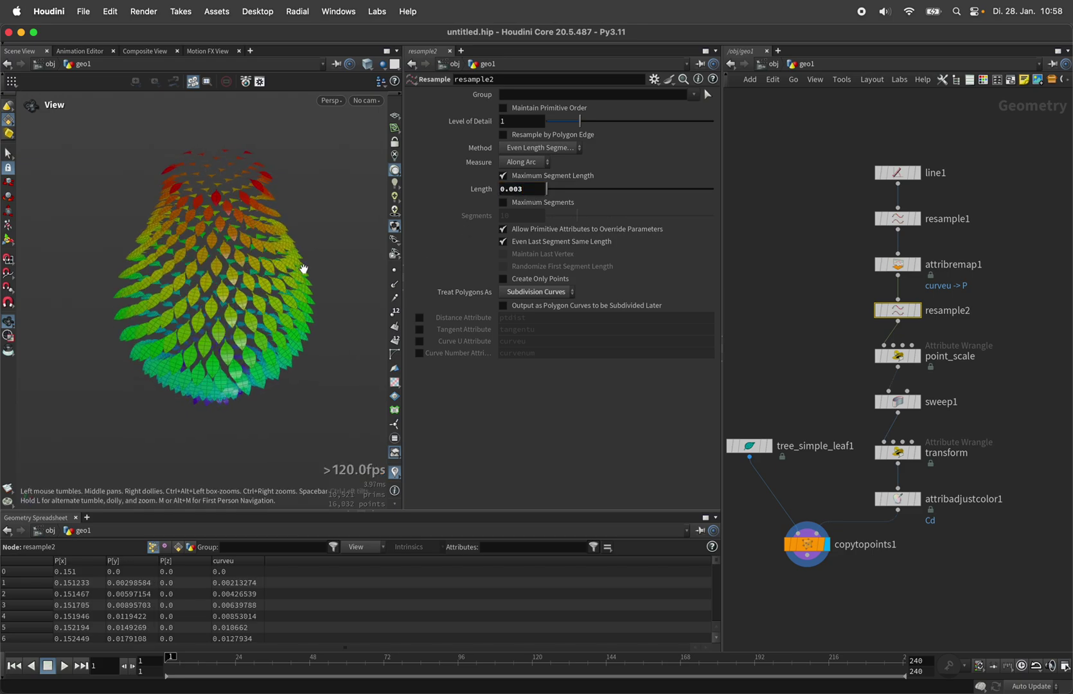
Step: Raise the transform wrangle's leaf Scale from about 0.289 to 0.382
click(898, 452)
mouse_move(610, 155)
mouse_down()
mouse_move(594, 157)
mouse_move(623, 156)
mouse_move(611, 155)
mouse_up()
drag(250, 314, 276, 284)
Step: Lower attribremap1's ramp point near 0.3 and raise the first key to 0.8146
click(912, 266)
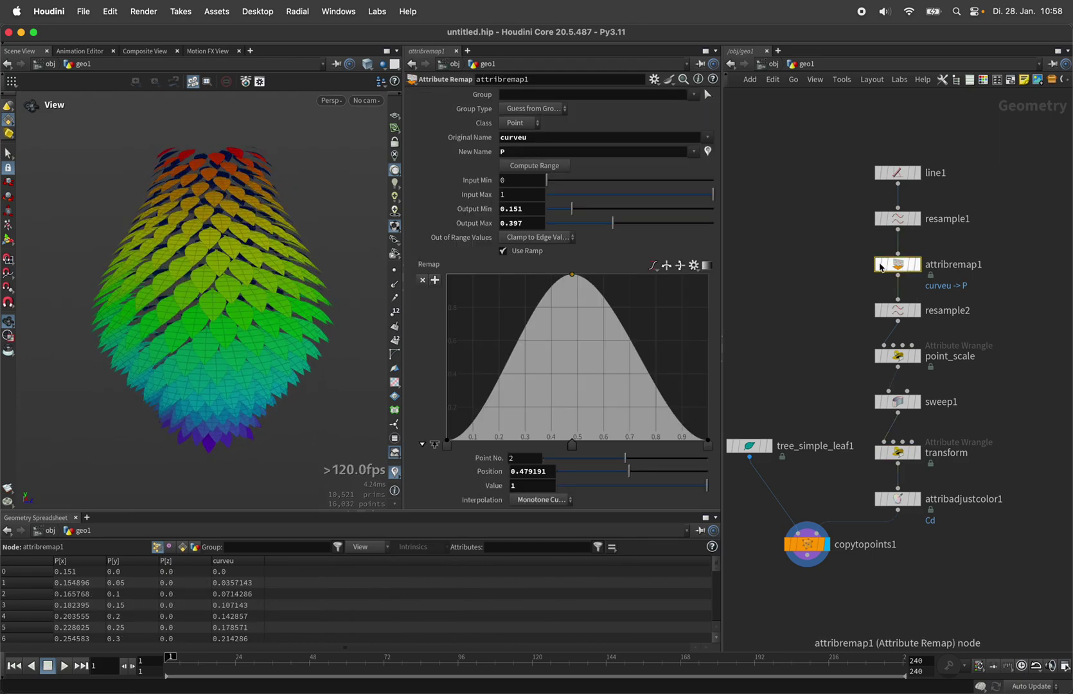
drag(536, 357, 528, 390)
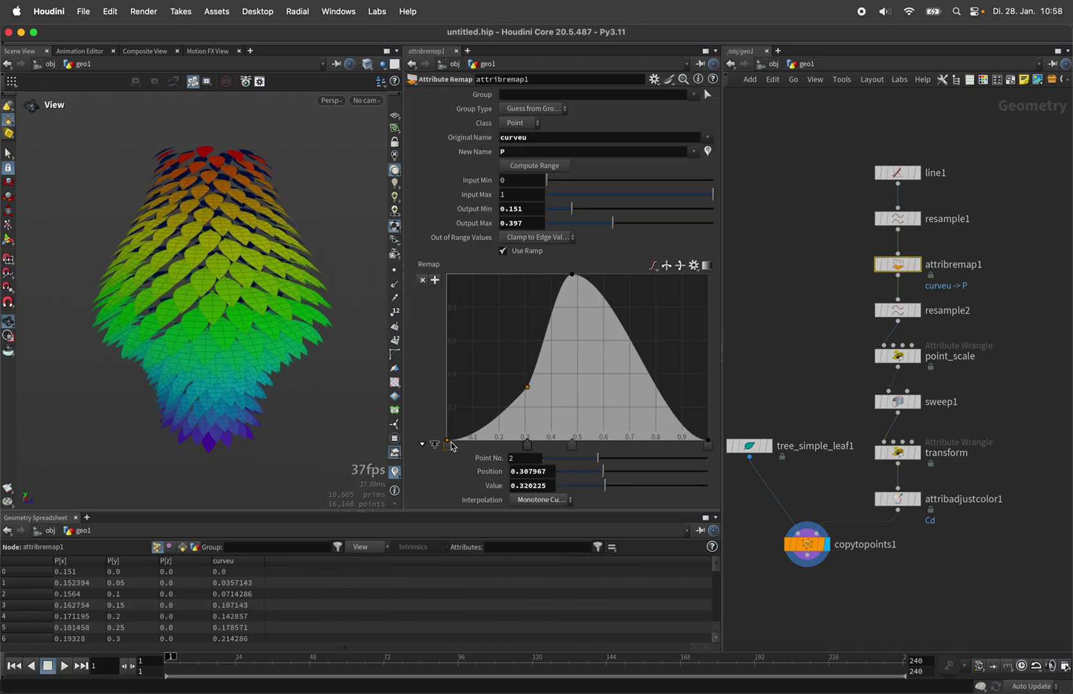
drag(448, 442, 448, 306)
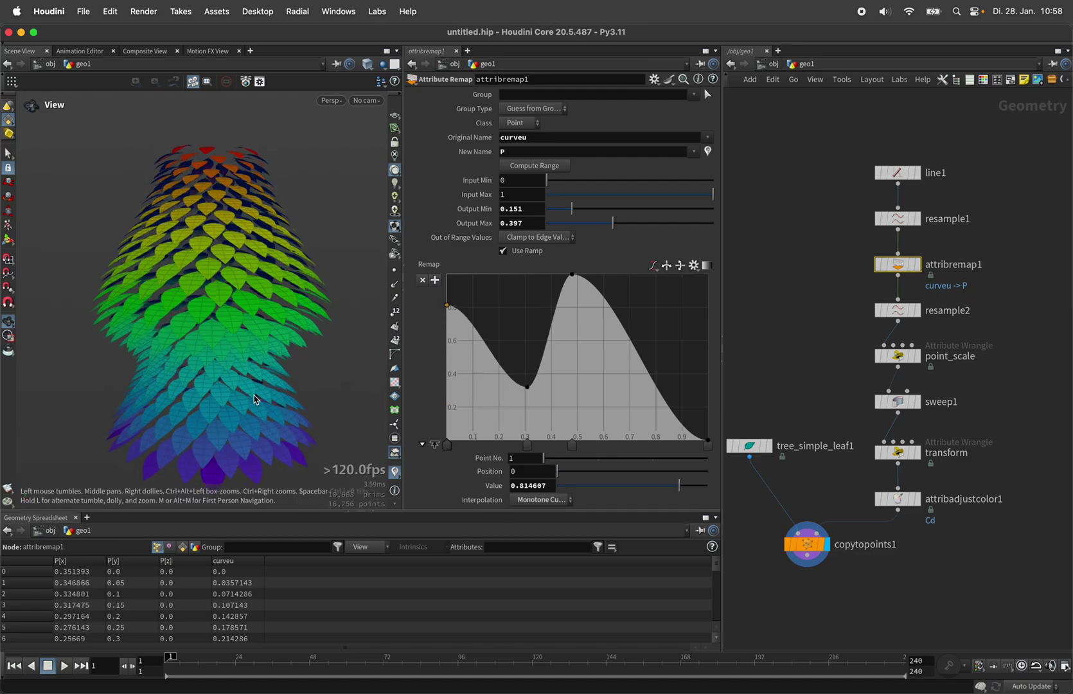
Step: Make the ramp B-Spline, drop point 2 to 0, add keys at 0.346 and 0.703
click(653, 266)
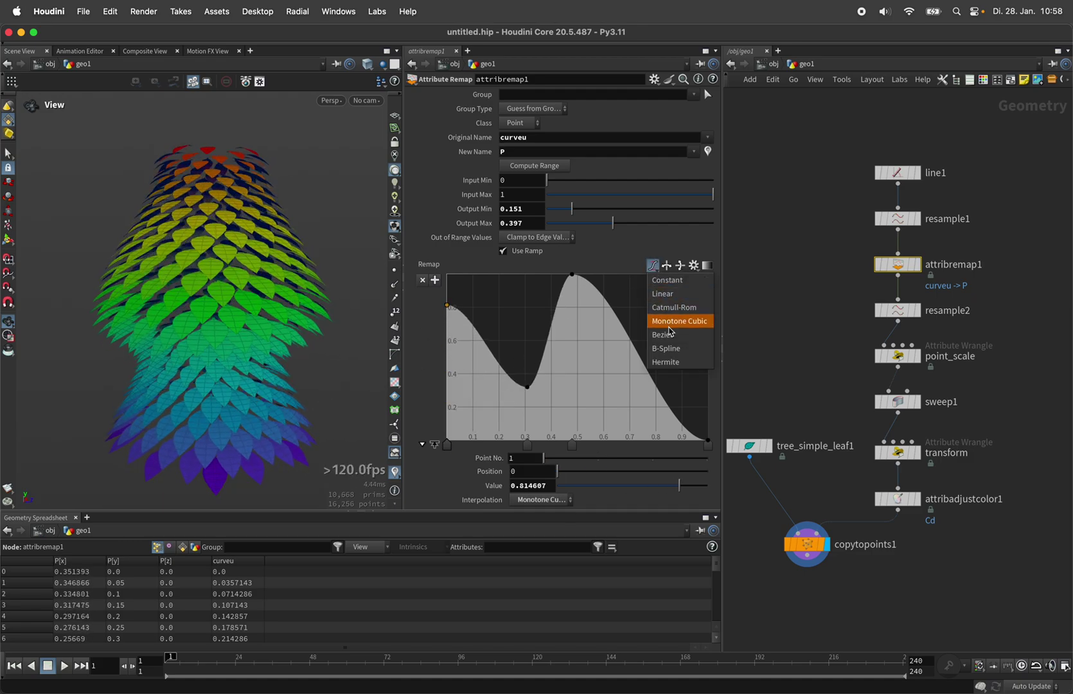
click(670, 349)
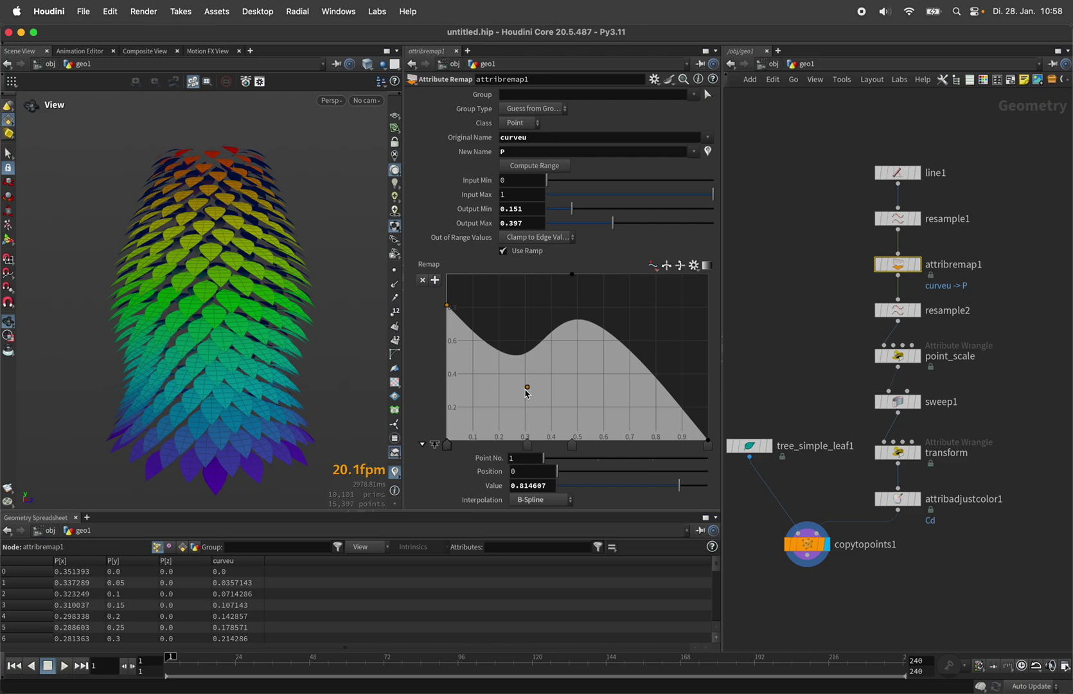
drag(527, 387, 501, 442)
click(538, 405)
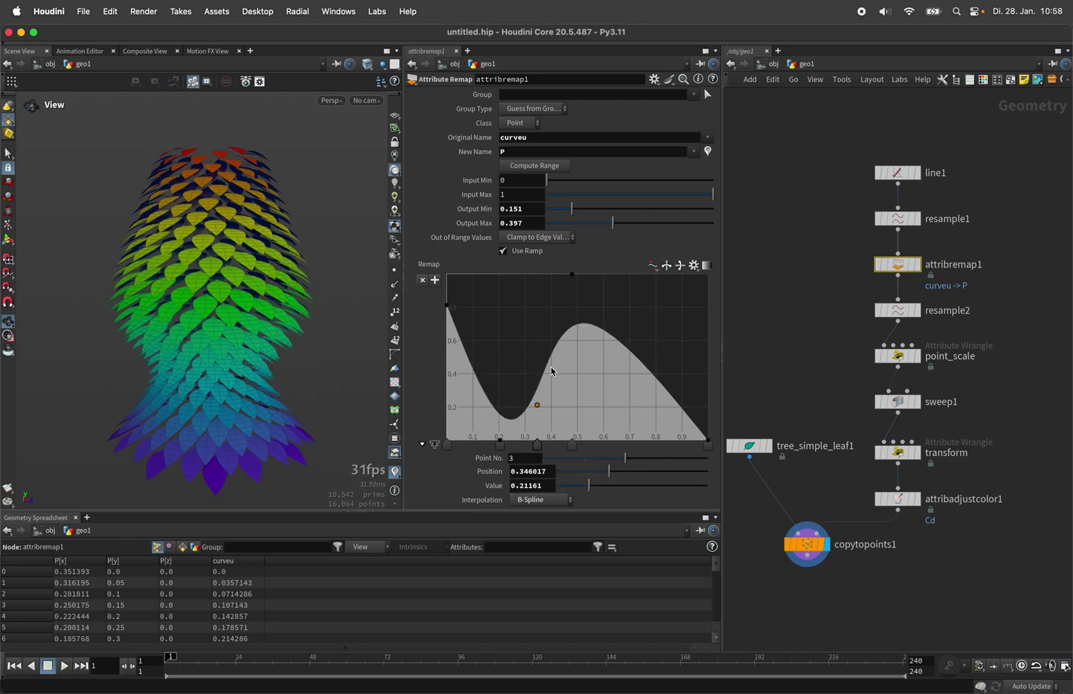
drag(573, 275, 630, 277)
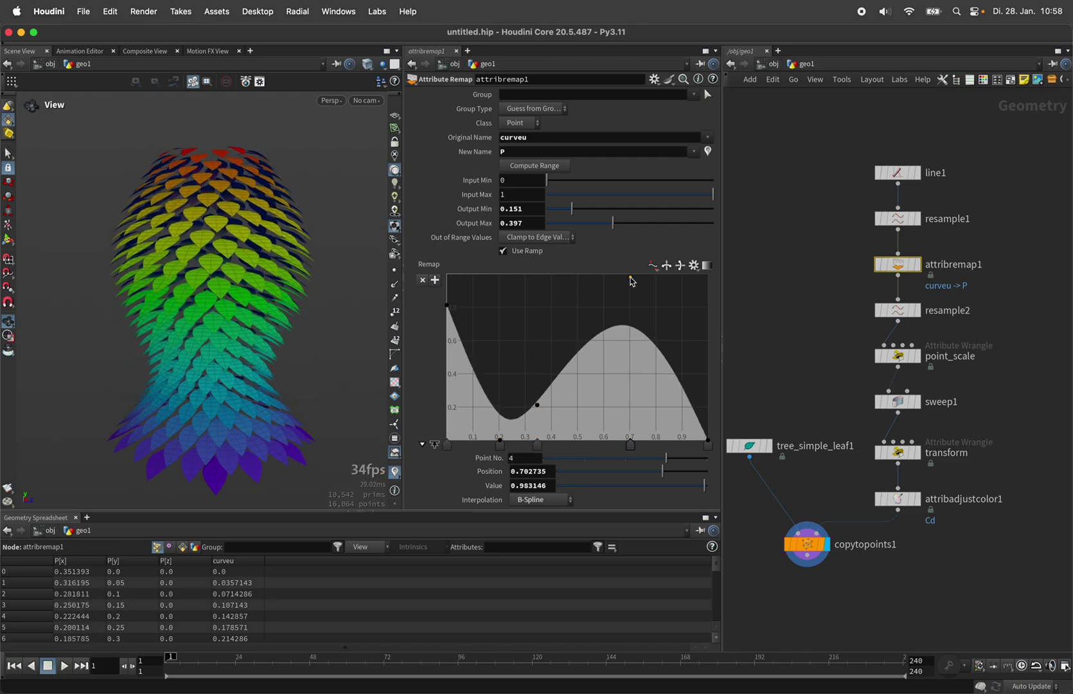
drag(225, 312, 235, 305)
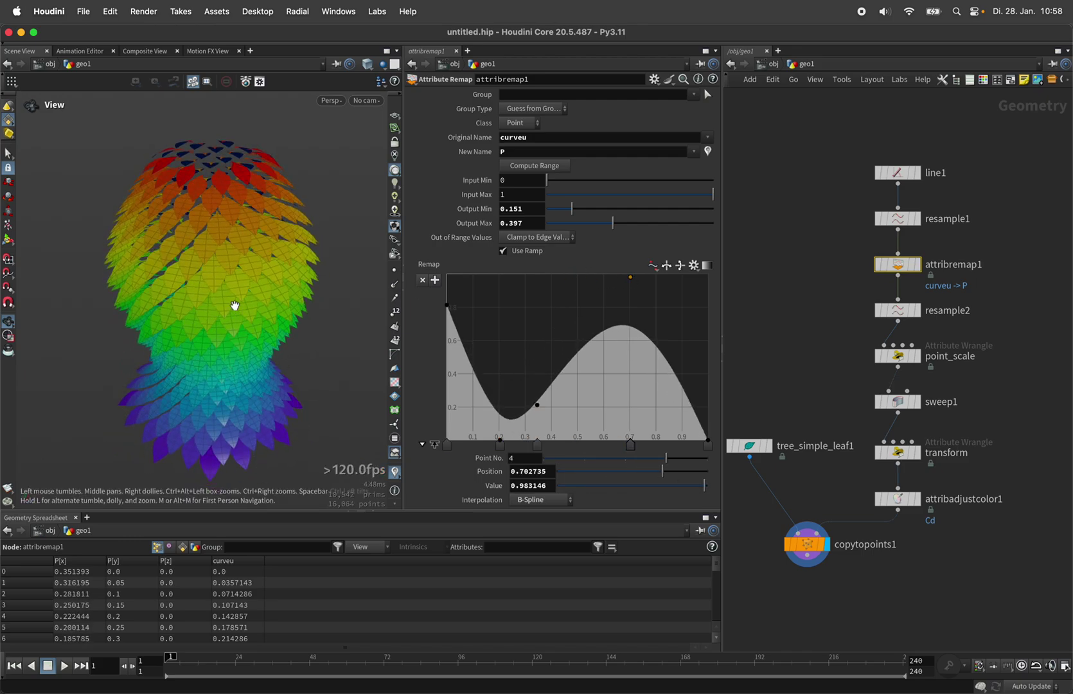